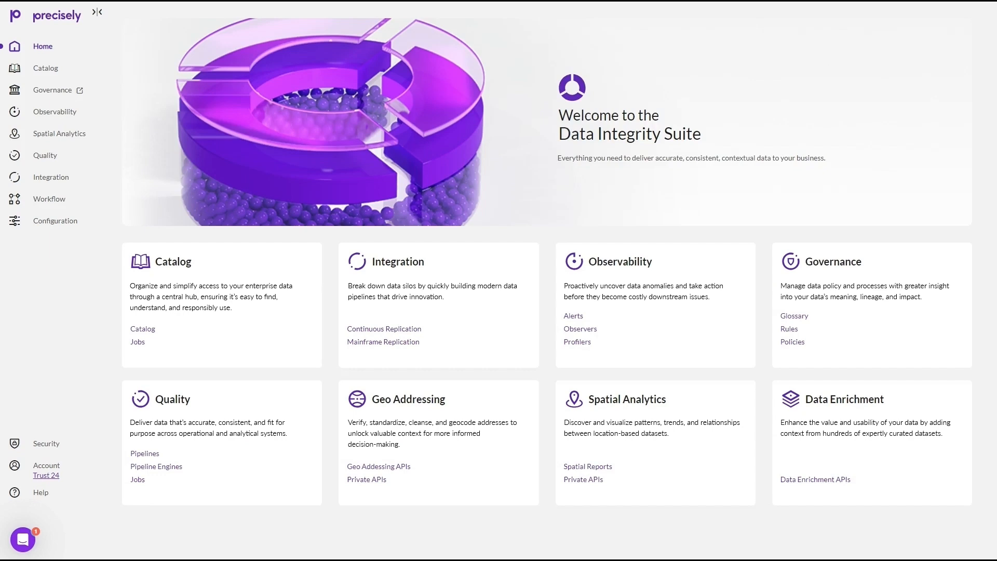
# Add a Snowflake datasource named TRUSTDEMO2024 in the configuration area and continue to its connection settings
pyautogui.click(73, 221)
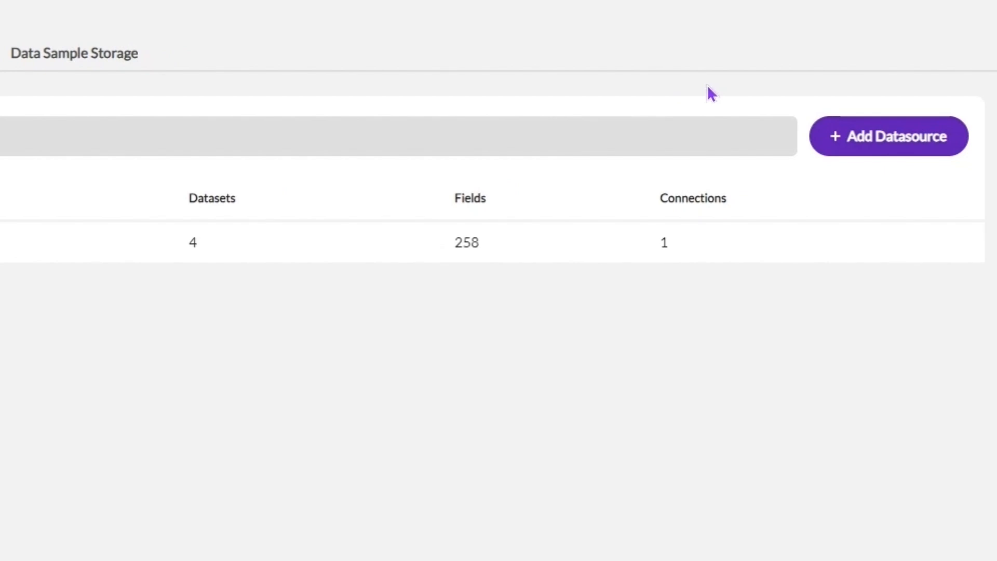
pyautogui.click(855, 152)
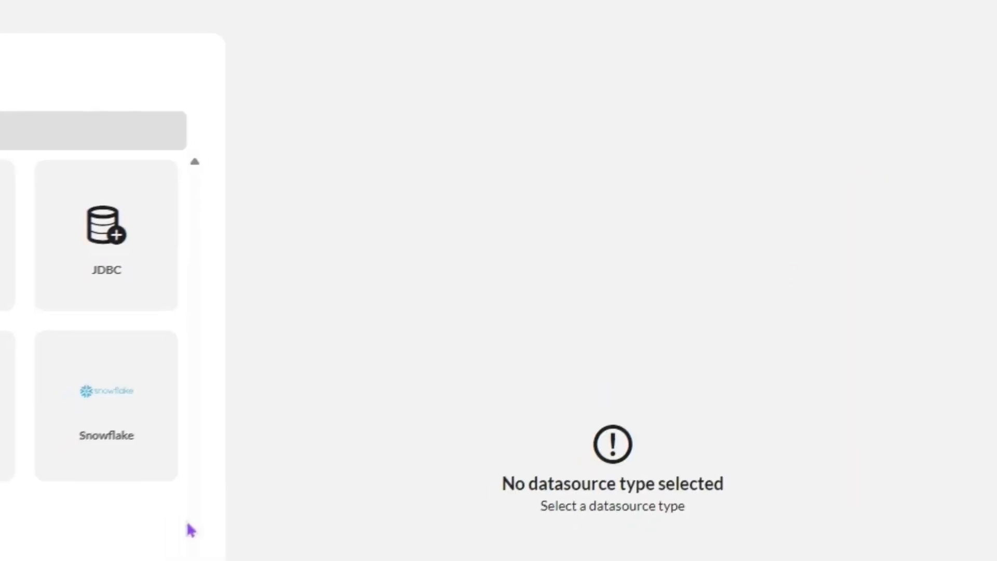
pyautogui.click(155, 433)
pyautogui.click(325, 109)
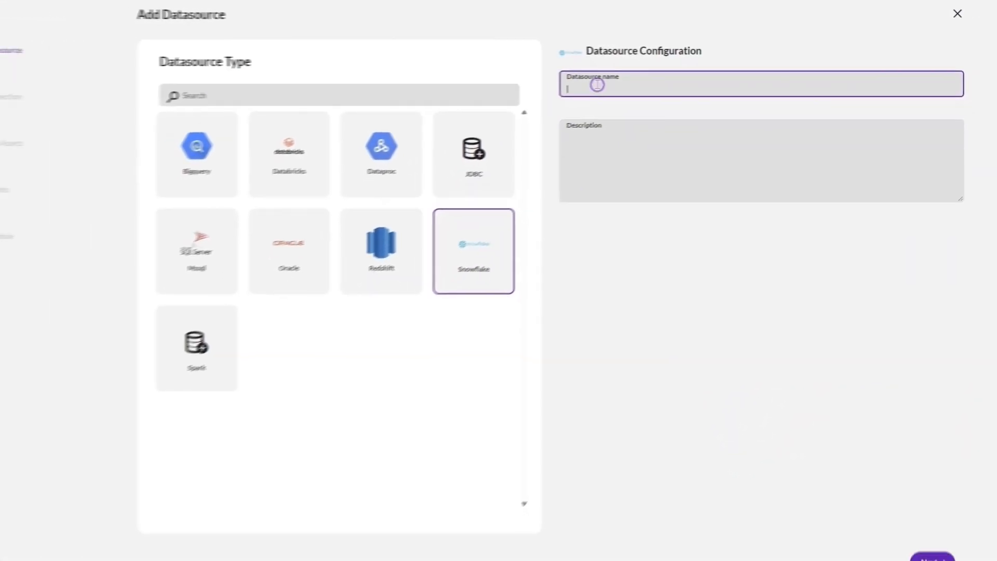
pyautogui.write('TRUSTDEMO2024')
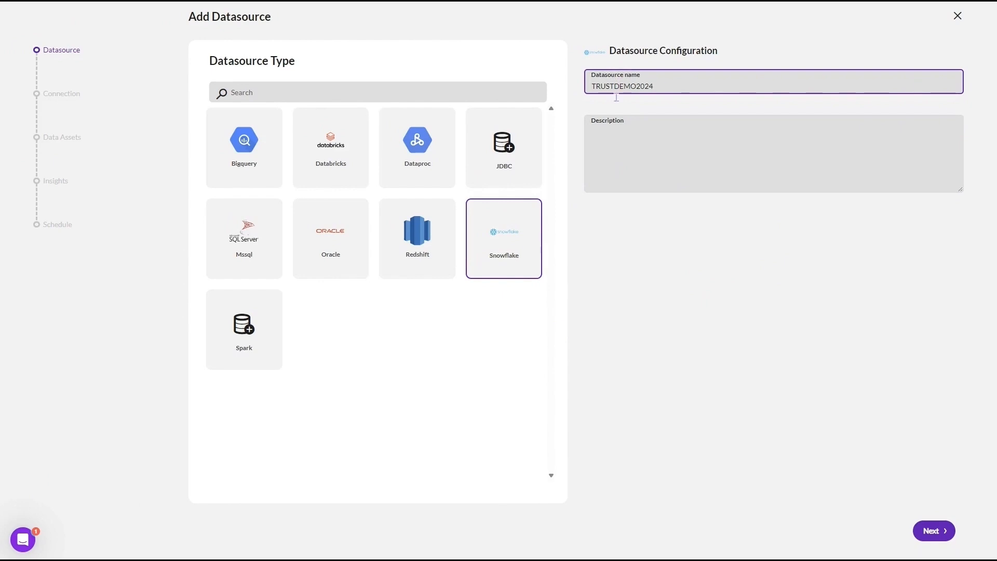
pyautogui.click(946, 560)
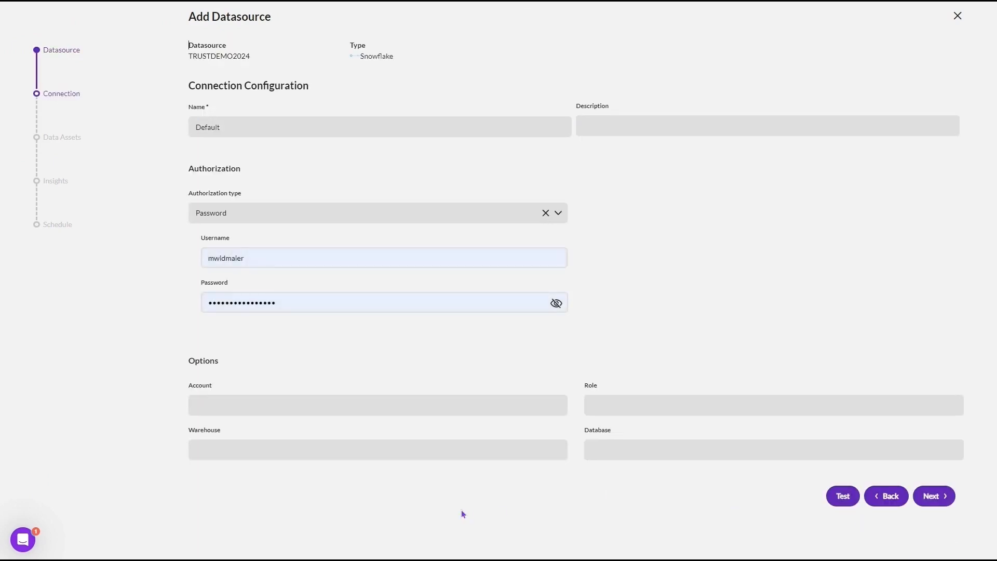
# Fill in the connection options with the account identifier, role SYSADMIN, warehouse TRUSTWH and database TRUST24, and continue to the data assets
pyautogui.click(377, 405)
pyautogui.write('syncsort_partner.us-east-1')
pyautogui.click(641, 410)
pyautogui.write('SYSADMIN')
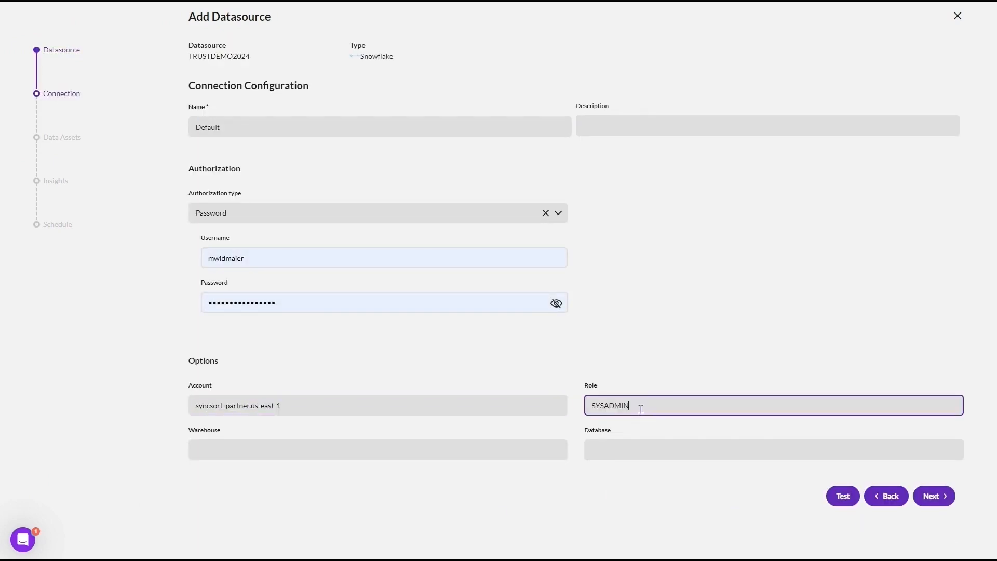
pyautogui.press('Tab')
pyautogui.write('TRUSTWH')
pyautogui.press('Tab')
pyautogui.write('TRUST24')
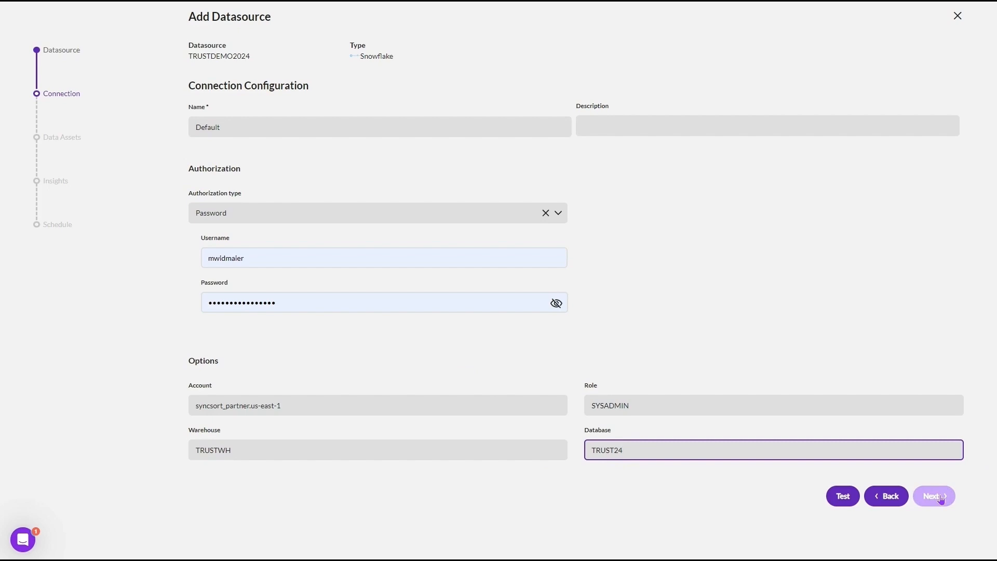
pyautogui.click(941, 497)
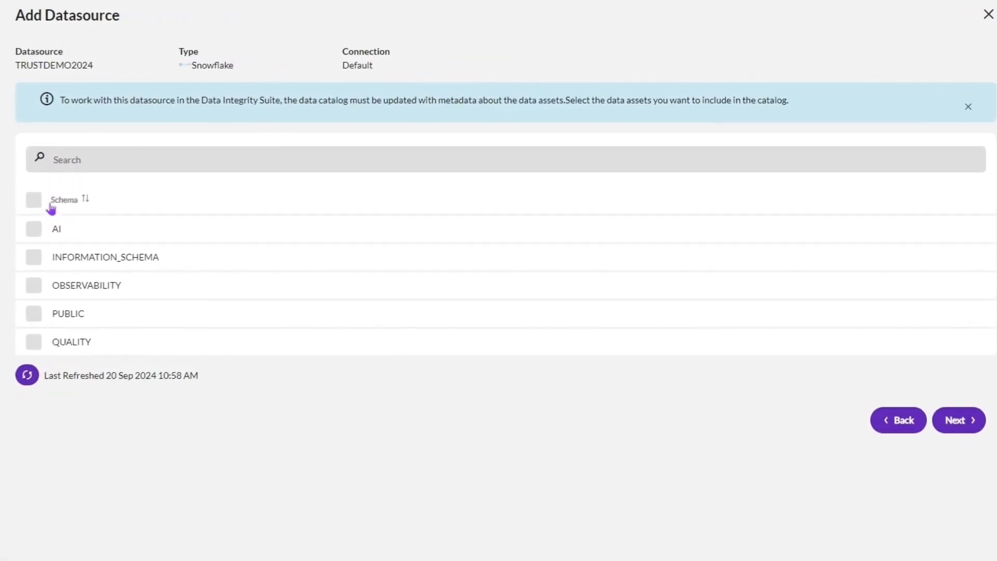
# Include all schemas of the datasource in the catalog, continue to the insights settings and close the setup
pyautogui.click(33, 202)
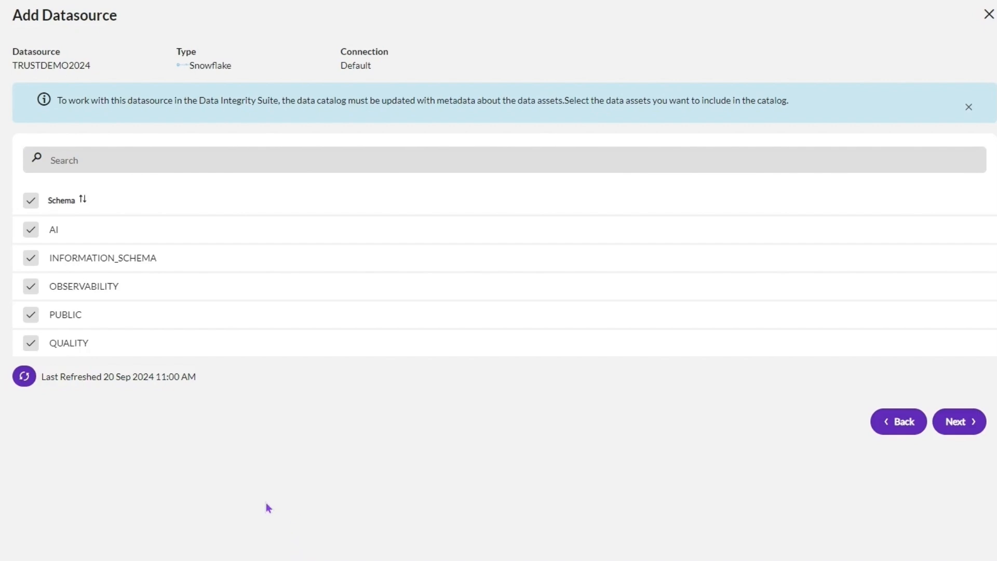
pyautogui.click(959, 421)
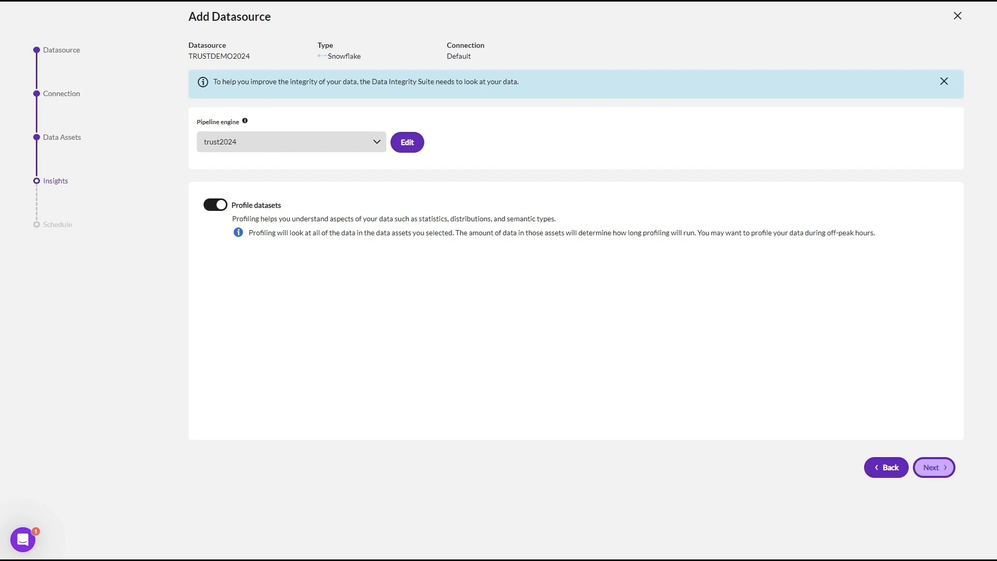
pyautogui.click(957, 16)
# Find the Zip Code rule among the catalog's rules and examine its rule definition
pyautogui.click(46, 68)
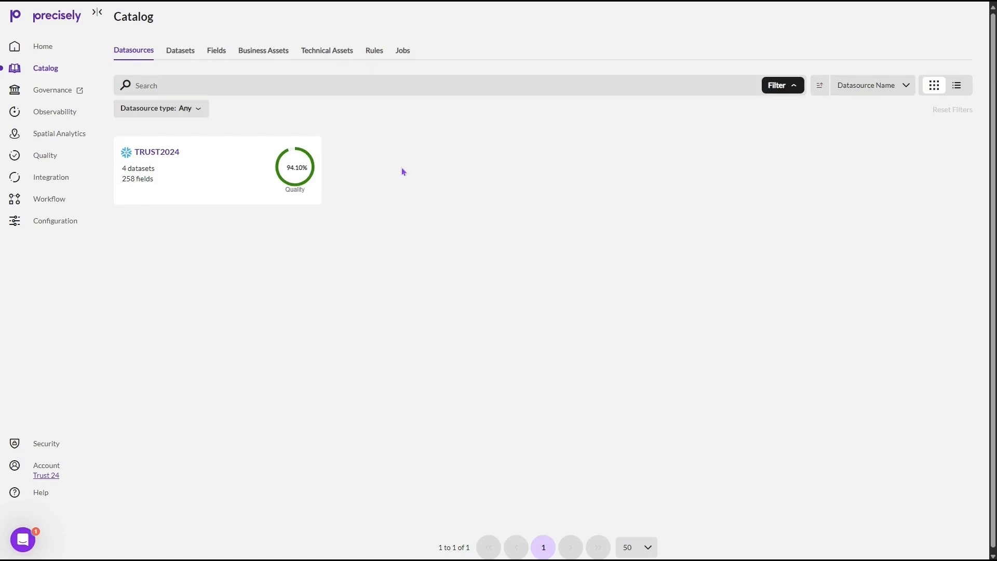
pyautogui.click(372, 54)
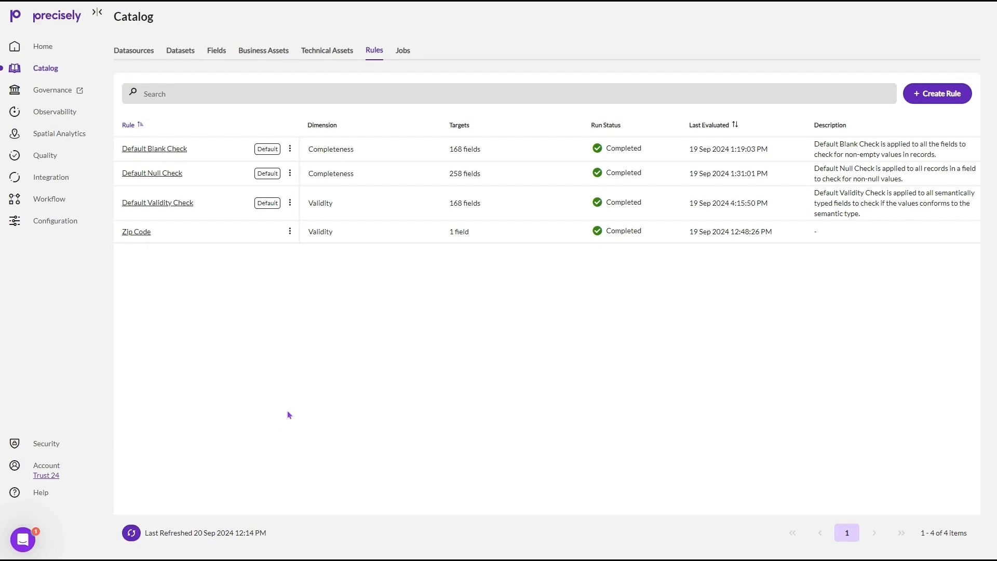
pyautogui.click(136, 231)
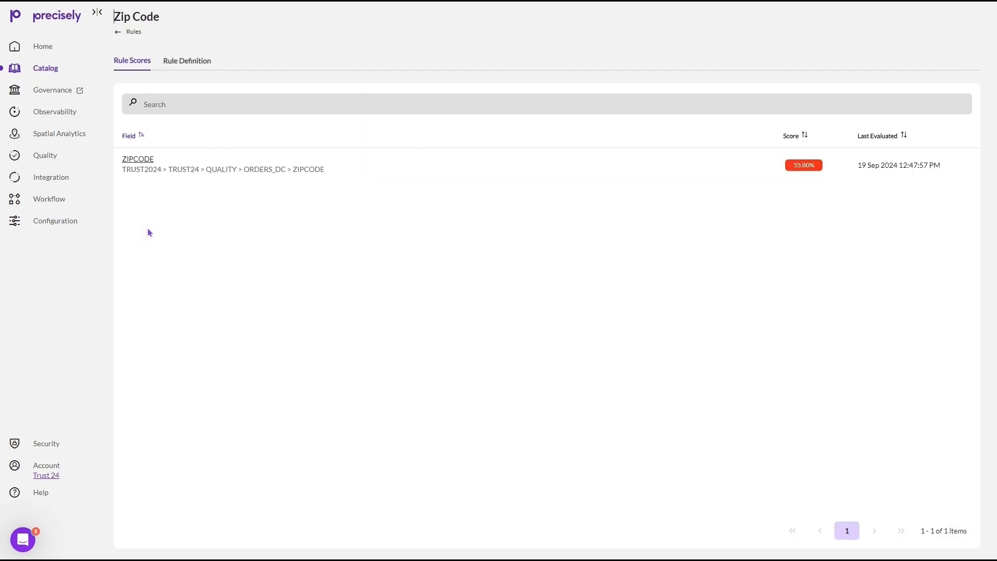
pyautogui.click(201, 71)
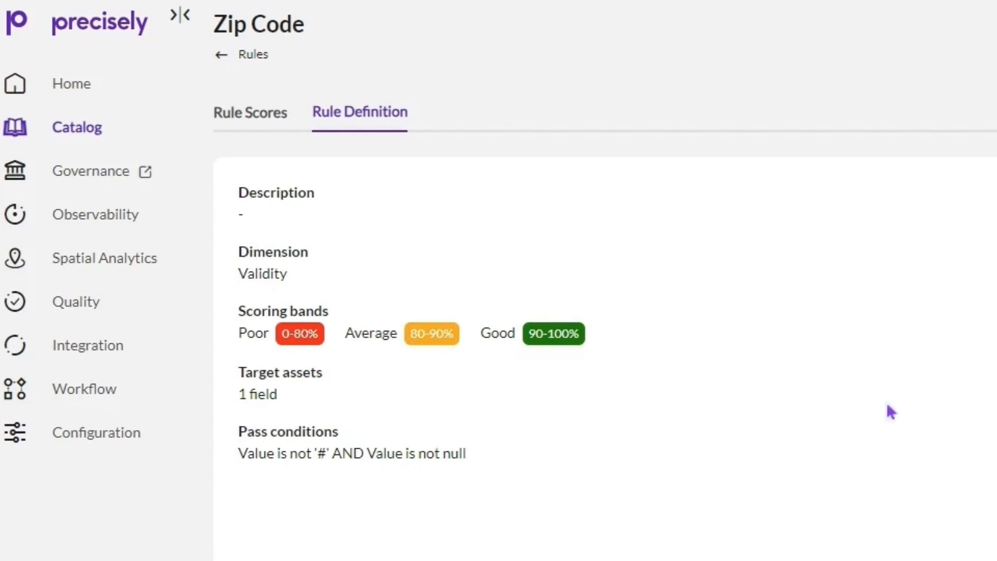
# Review the quality scoring of the ZIPCODE field and the completeness scores of its parent dataset ORDERS_DC
pyautogui.click(243, 115)
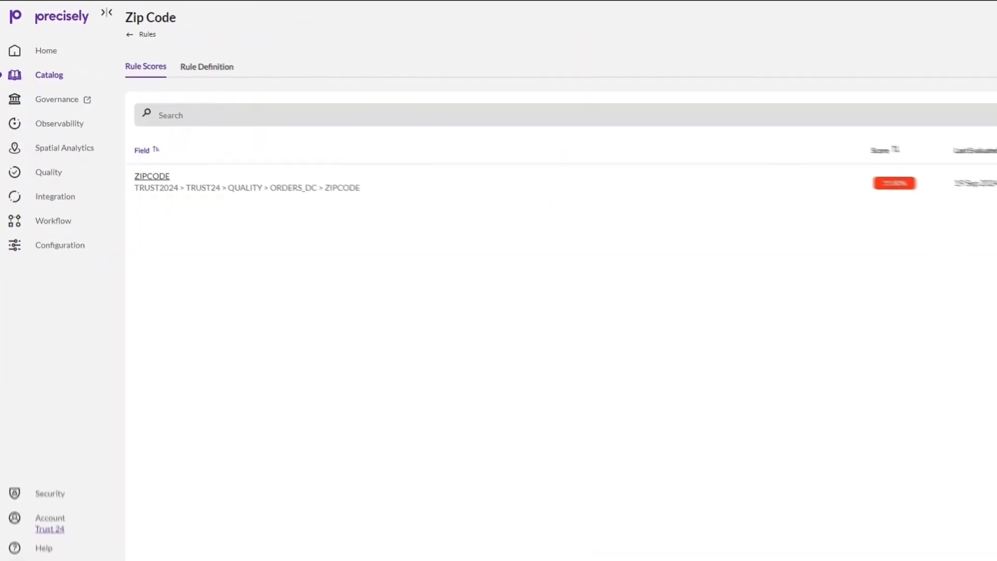
pyautogui.click(142, 157)
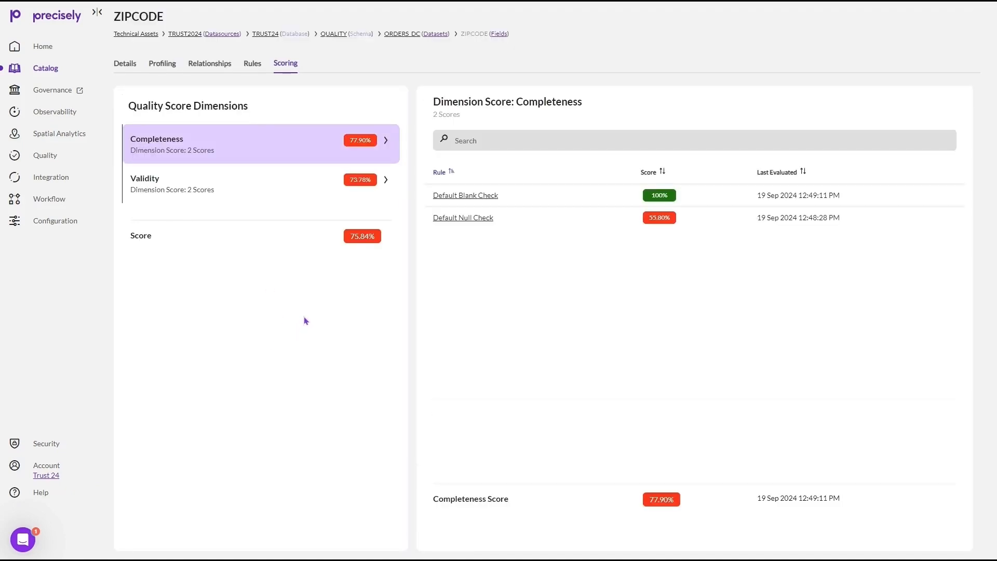
pyautogui.click(402, 34)
pyautogui.click(321, 63)
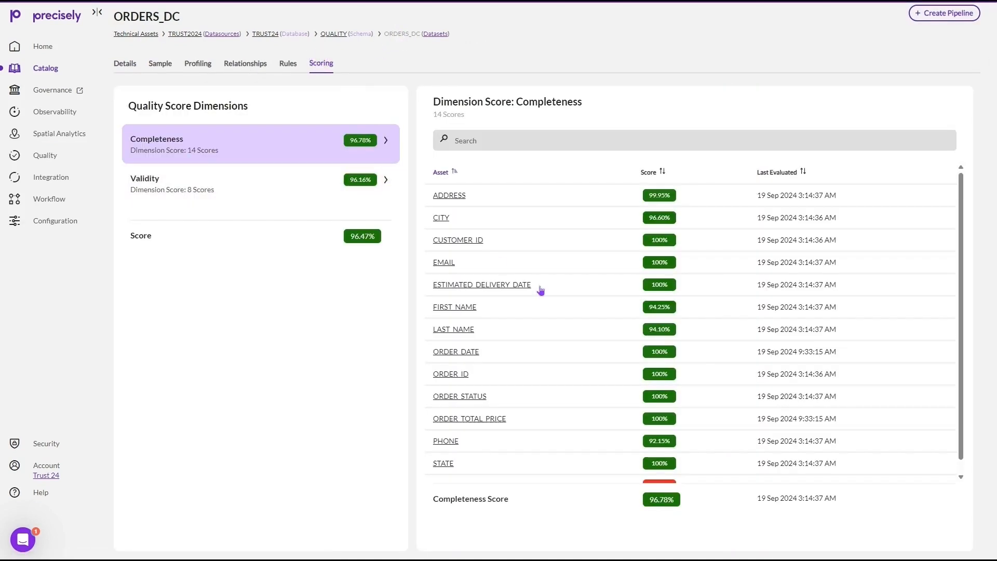
pyautogui.scroll(-1, 540, 289)
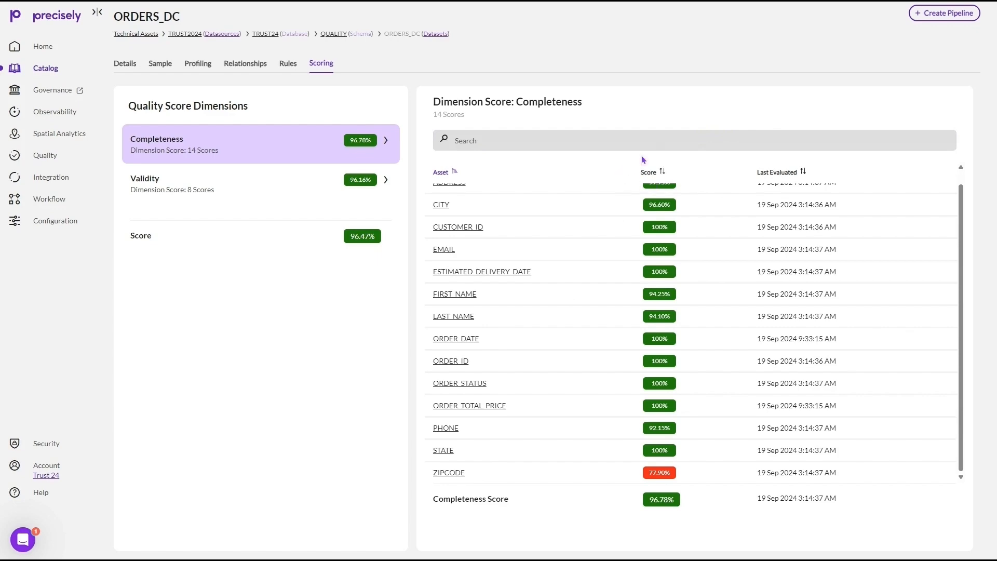
# Create a quality pipeline from the ORDERS_DC dataset and inspect the LAST_NAME profile and the PERSON1 column group
pyautogui.click(938, 15)
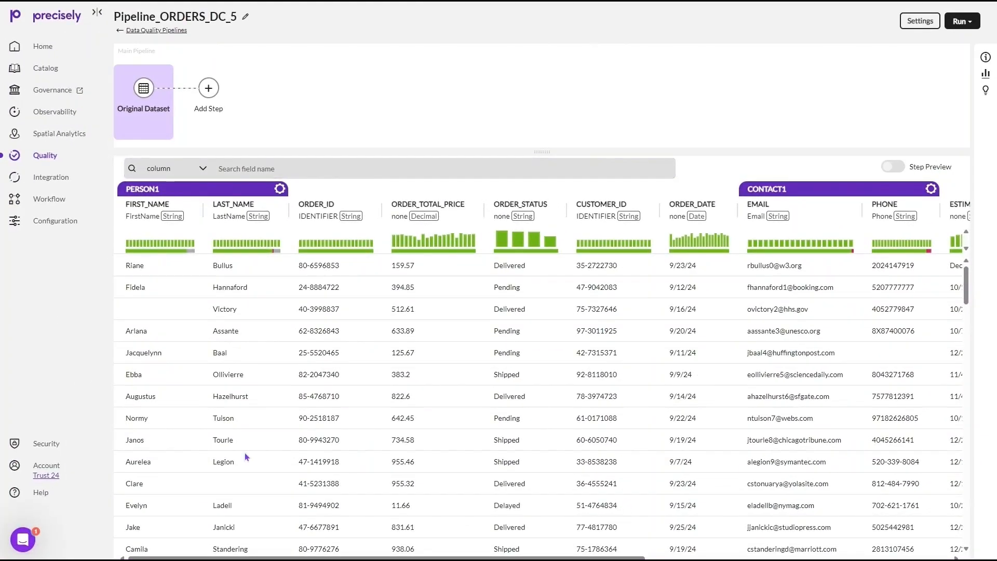
pyautogui.click(263, 251)
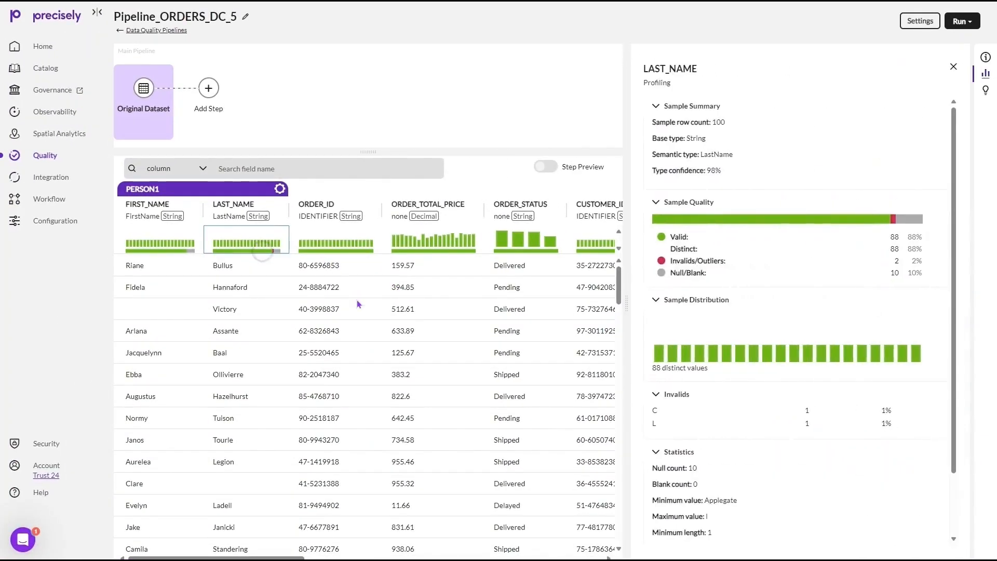
pyautogui.click(954, 66)
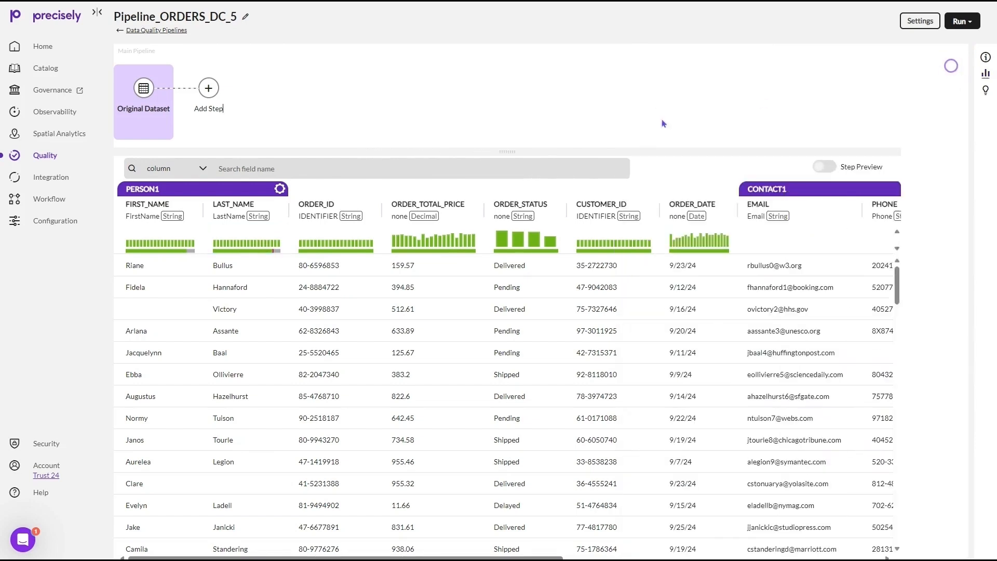
pyautogui.click(248, 192)
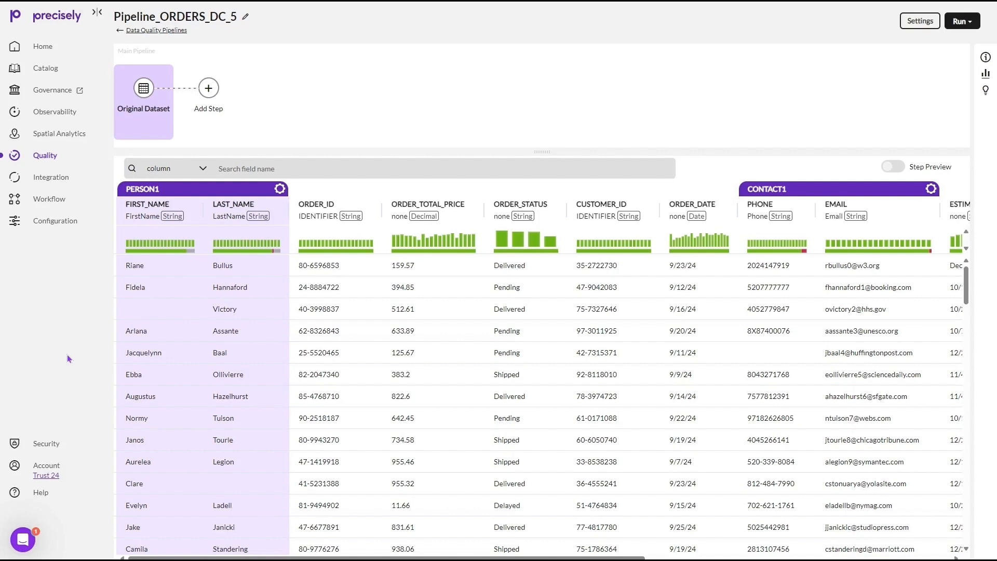
pyautogui.click(212, 188)
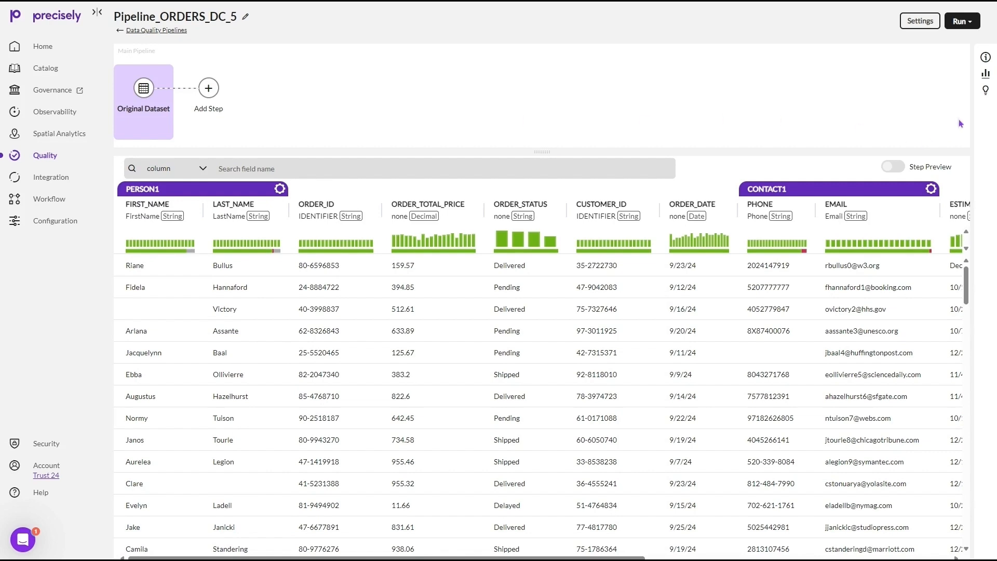
# Add the suggested Parse Phone Number step for the PHONE field with output validation enabled, and save it
pyautogui.click(985, 90)
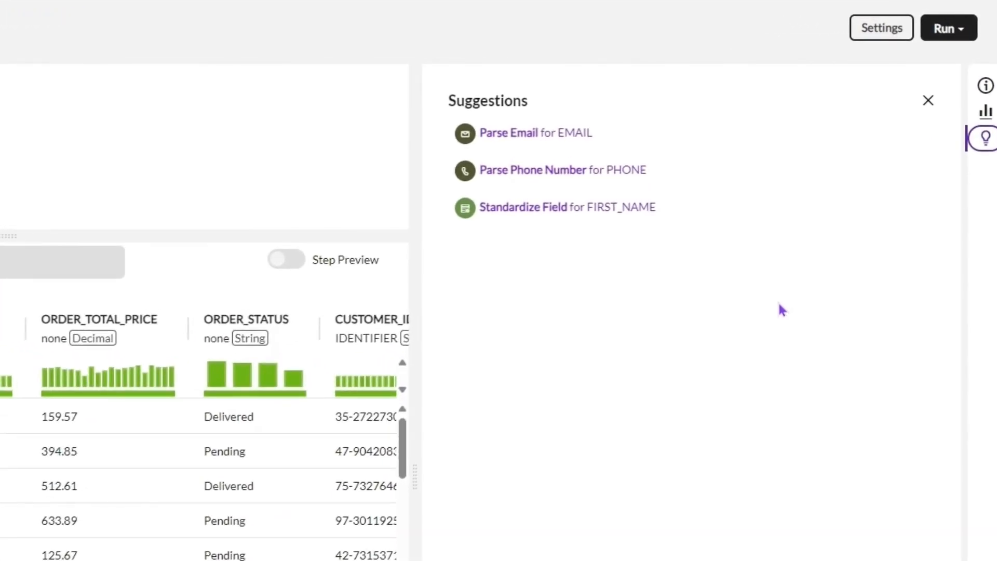
pyautogui.click(671, 176)
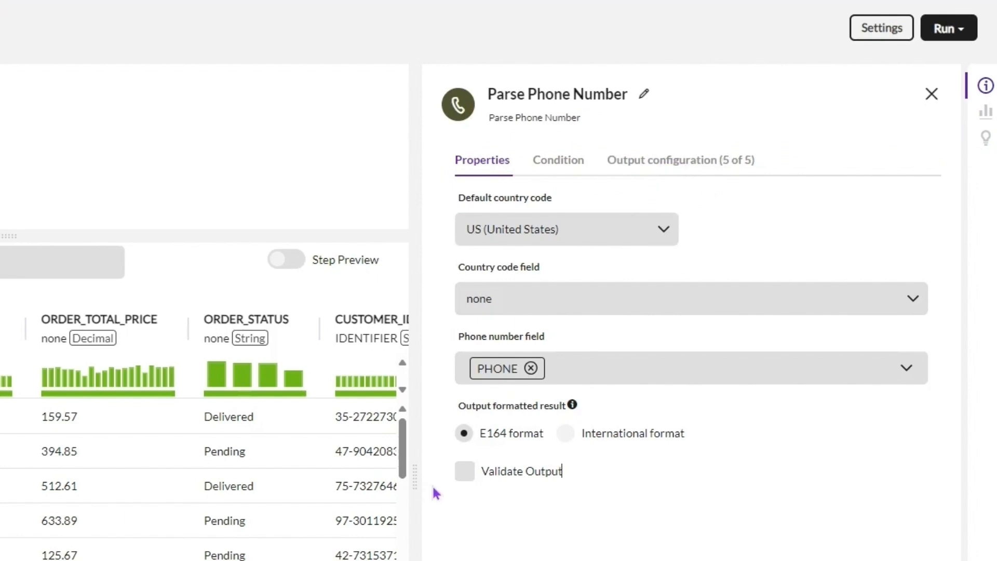
pyautogui.click(467, 473)
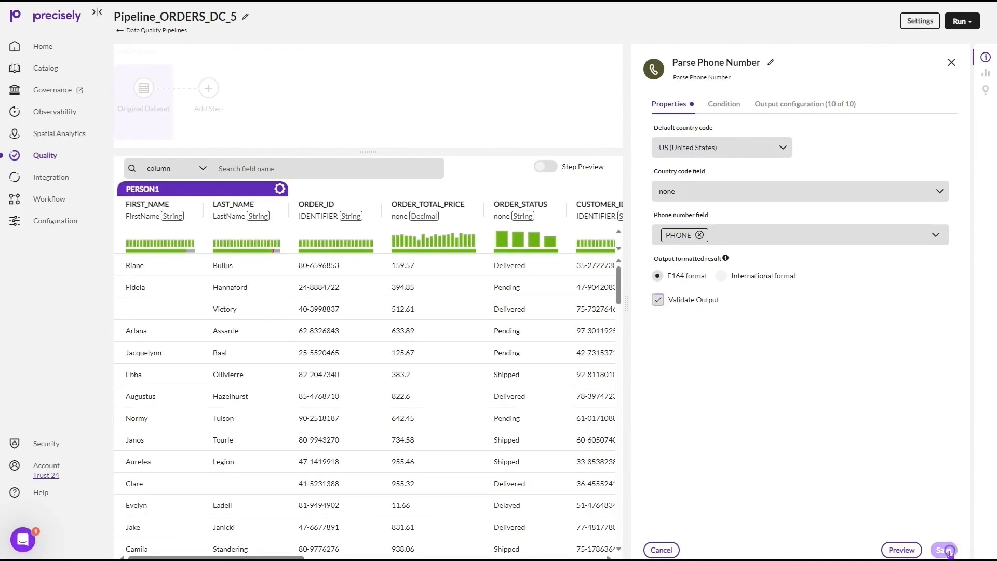
pyautogui.click(944, 559)
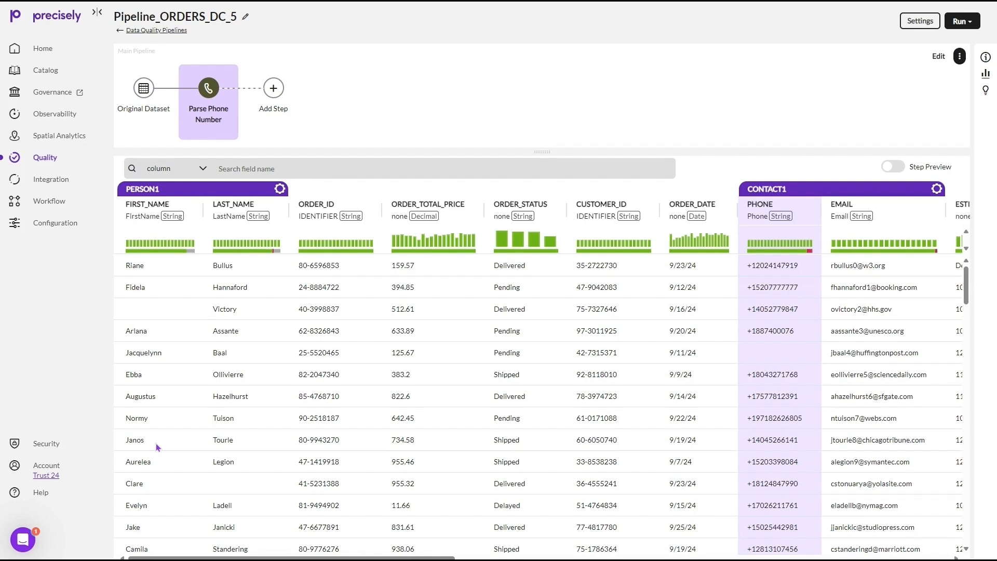
# Add a Verify & Geocode Address step after the phone parsing and enable Geocode Address alongside address verification
pyautogui.click(270, 90)
pyautogui.click(372, 334)
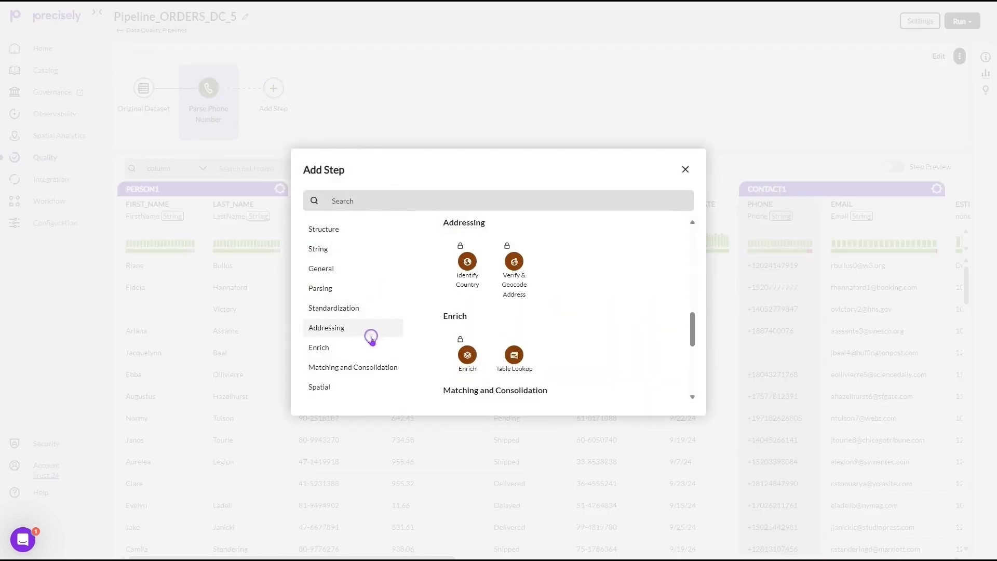
pyautogui.click(514, 261)
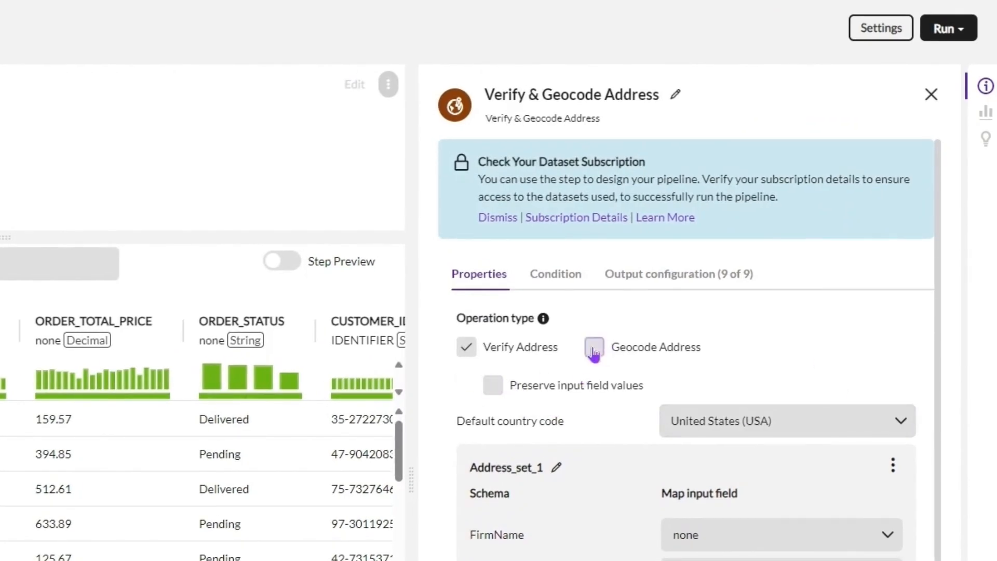
pyautogui.click(594, 347)
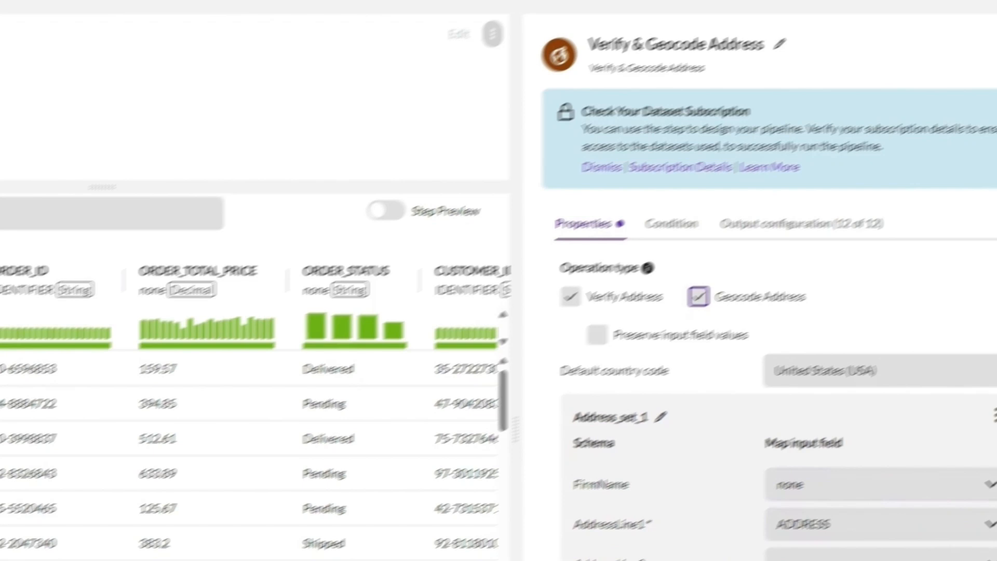
# Preview the verified and geocoded address fields against the original data, and save the Verify & Geocode Address step
pyautogui.click(282, 260)
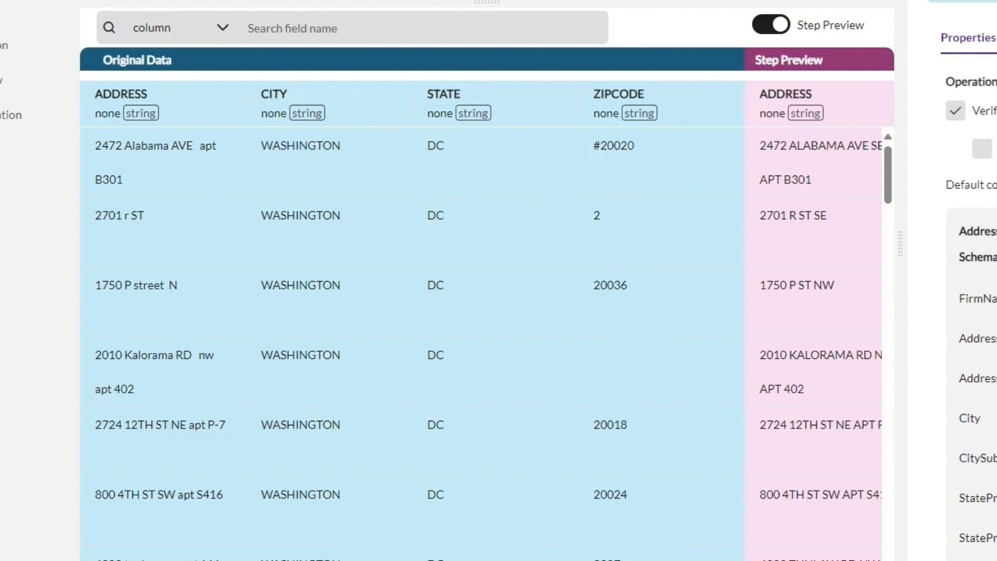
pyautogui.hscroll(8, 481, 312)
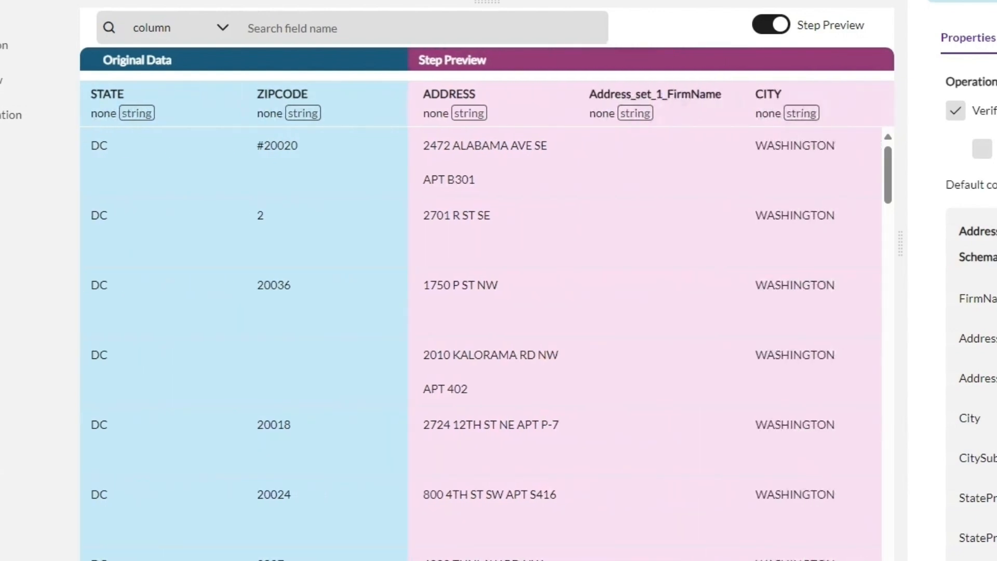
pyautogui.hscroll(6, 482, 312)
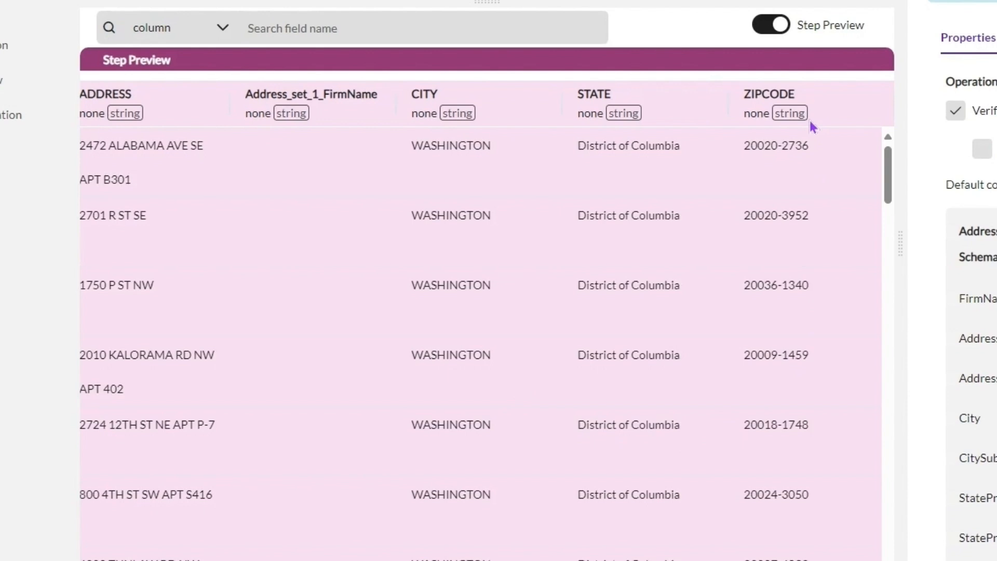
pyautogui.hscroll(10, 813, 127)
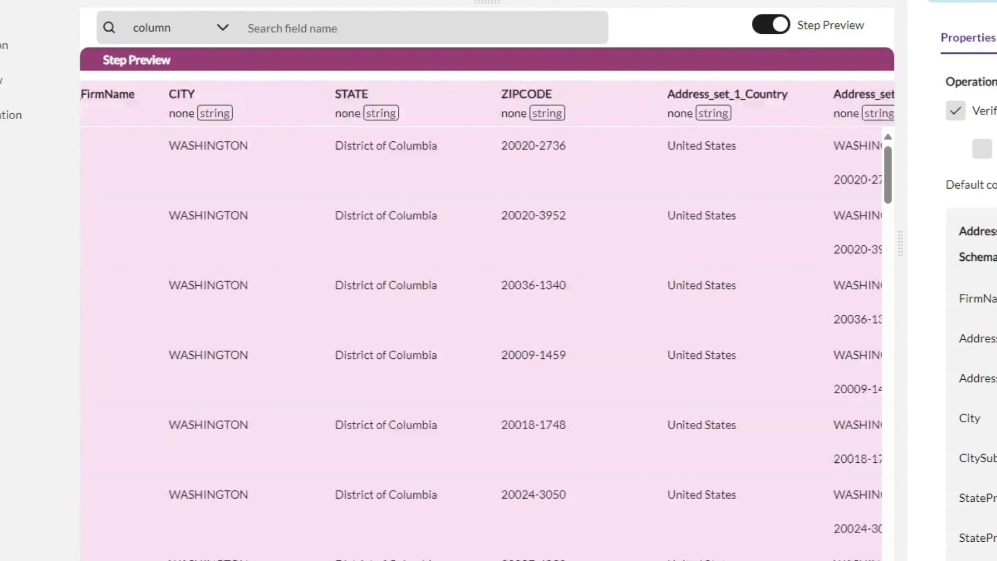
pyautogui.hscroll(3, 487, 312)
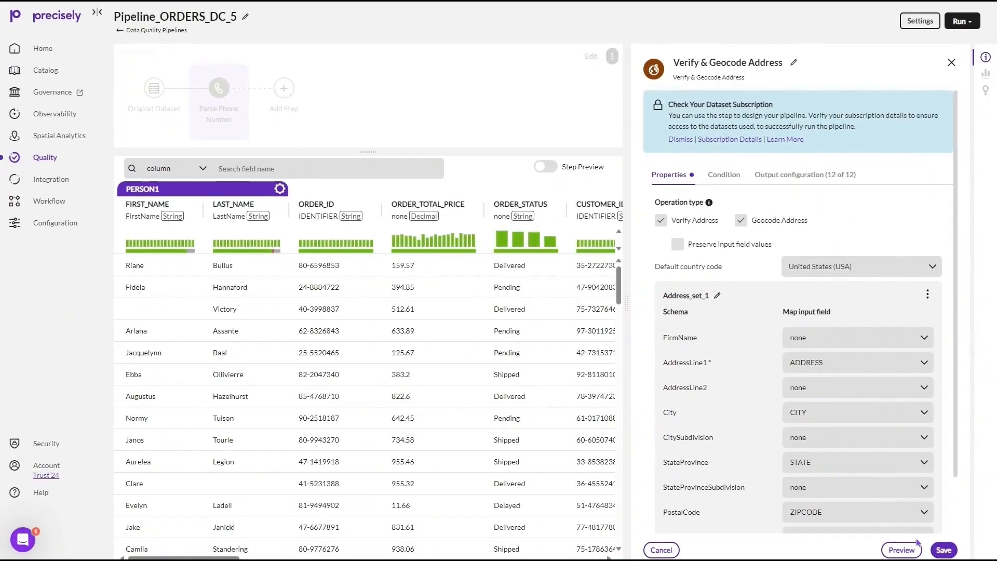
pyautogui.click(943, 550)
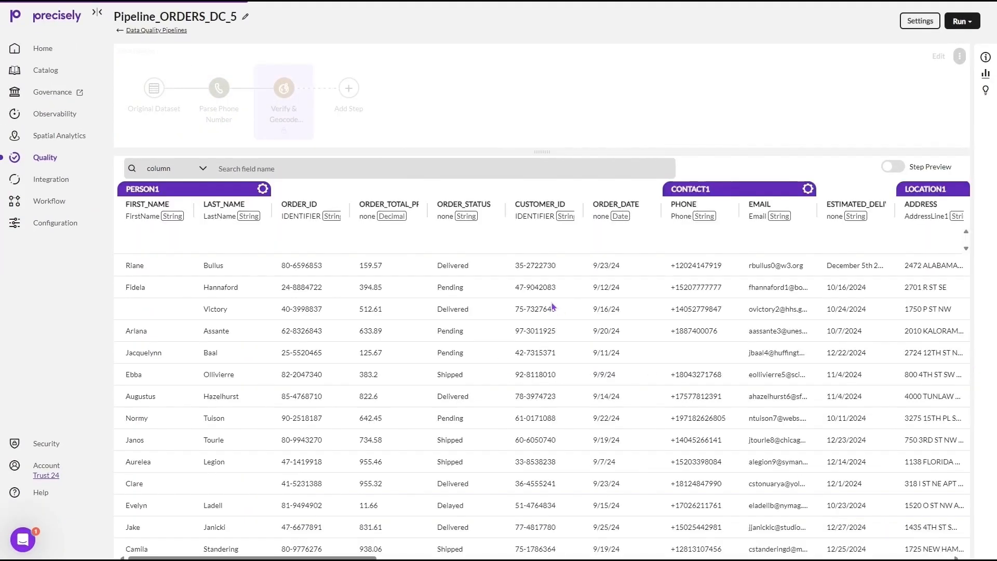
# Add an Enrich step after Verify & Geocode Address and open the Property Attributes Assessment dataset for field selection
pyautogui.click(353, 95)
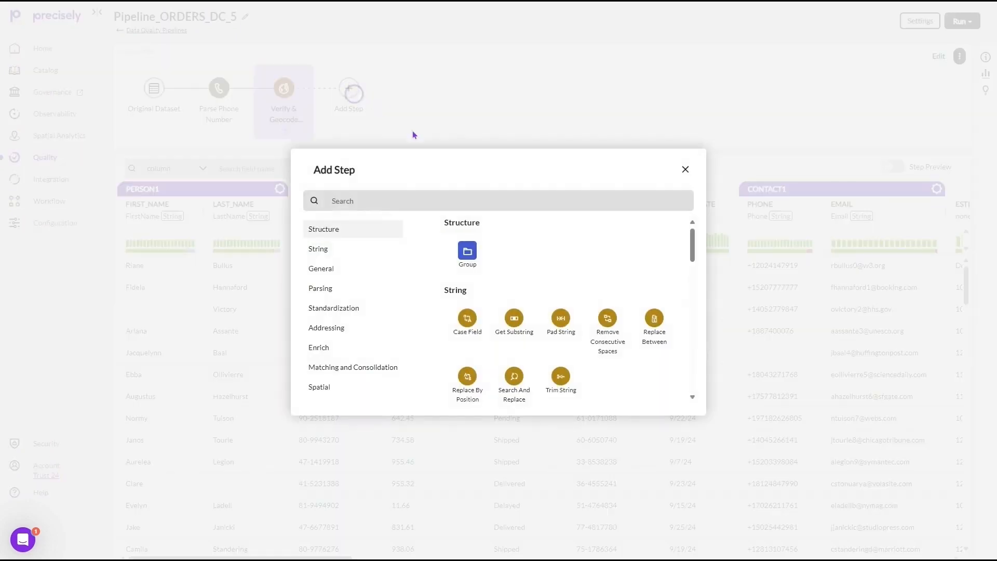
pyautogui.click(343, 346)
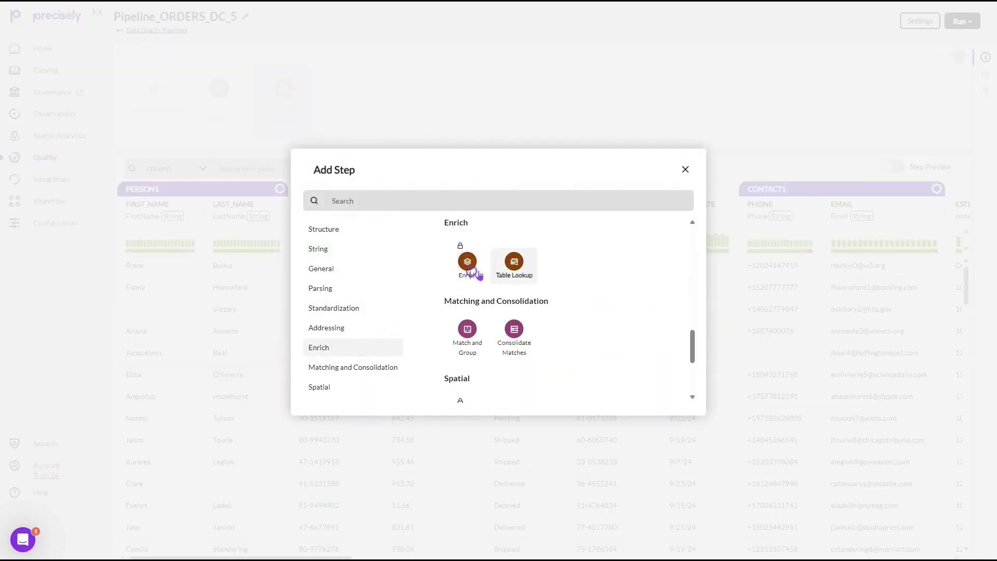
pyautogui.click(471, 269)
pyautogui.click(742, 305)
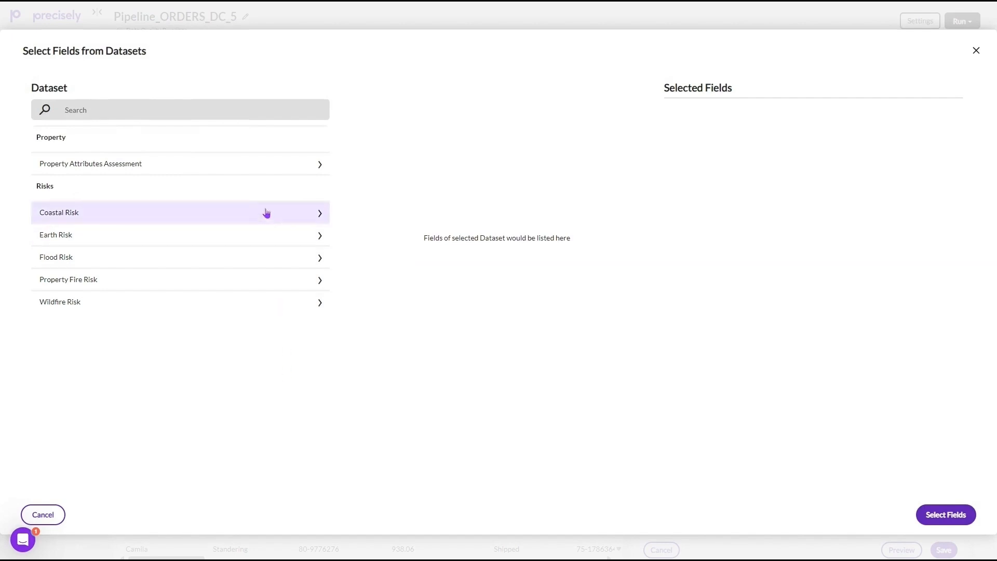
pyautogui.click(250, 162)
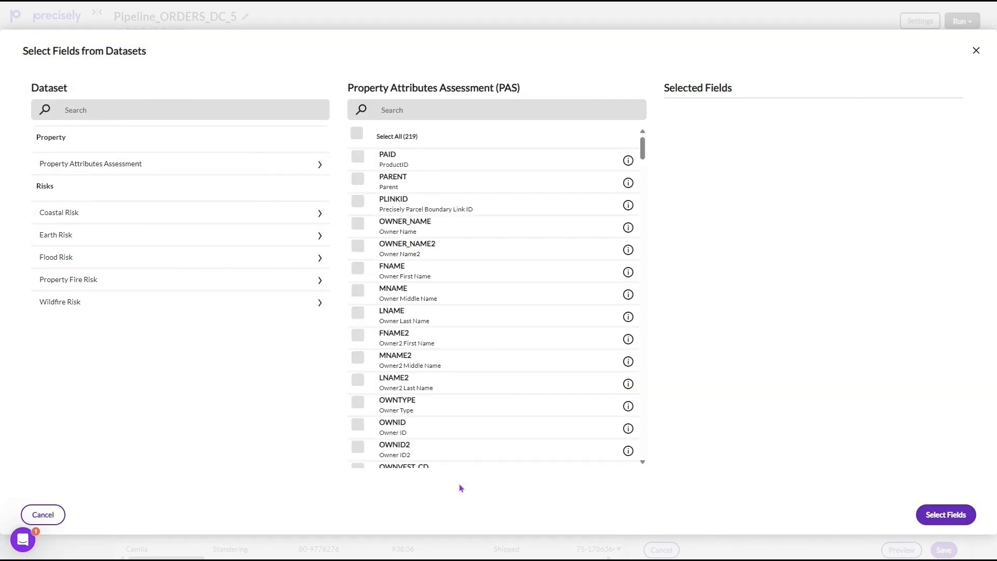
# Search the Property Attributes Assessment fields for "type" and select BLDG_TYPE
pyautogui.click(443, 110)
pyautogui.write('ty')
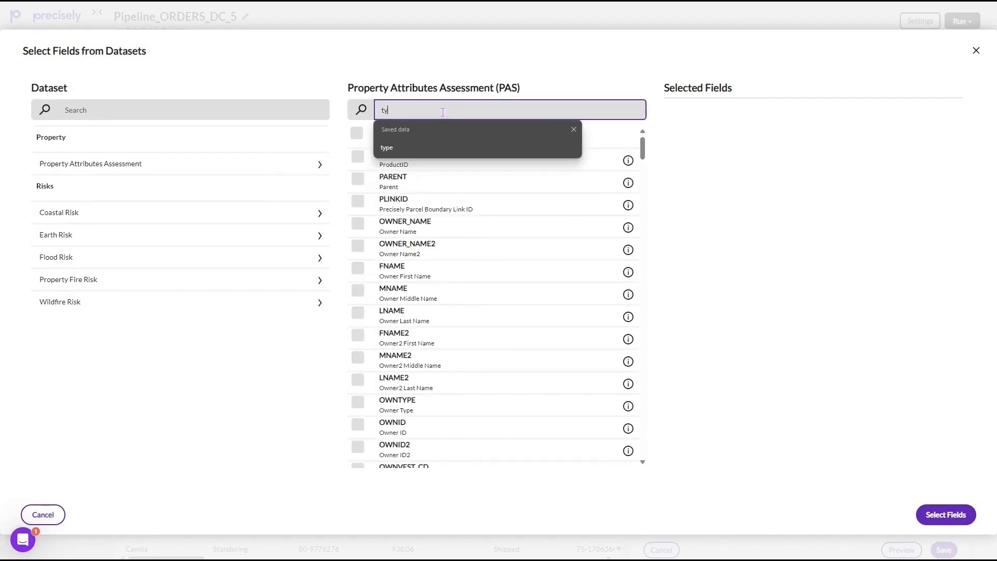
pyautogui.write('pe')
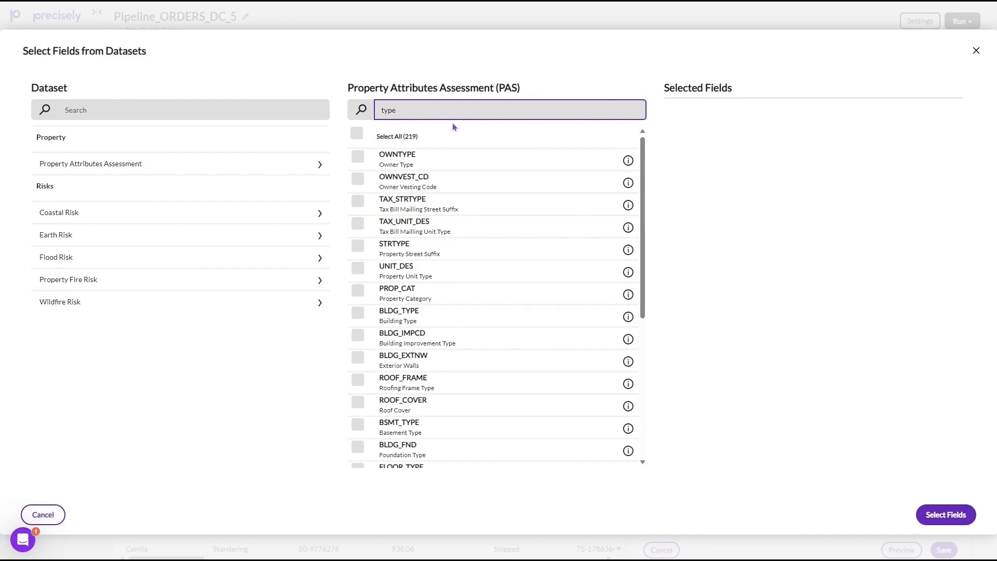
pyautogui.scroll(-3, 555, 237)
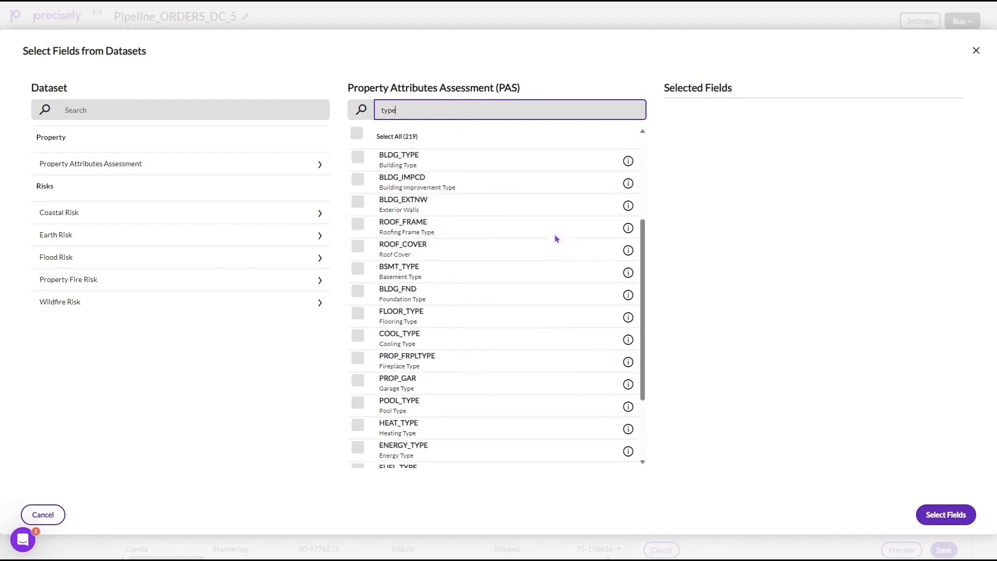
pyautogui.scroll(3, 555, 236)
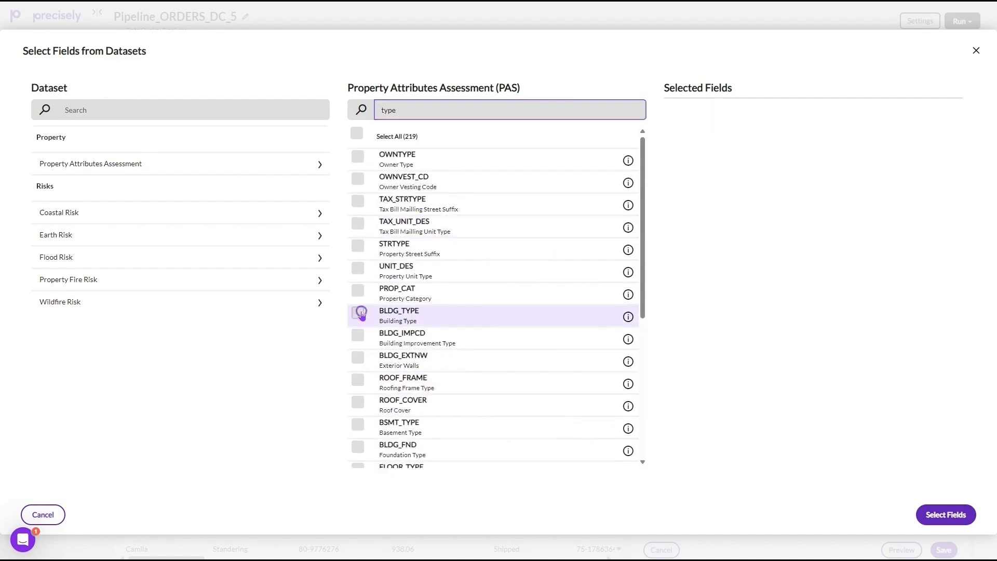
pyautogui.click(359, 313)
# Search the fields for "name", add BLDG_NAME to the selection, and save the Enrich step with the selected fields
pyautogui.doubleClick(470, 107)
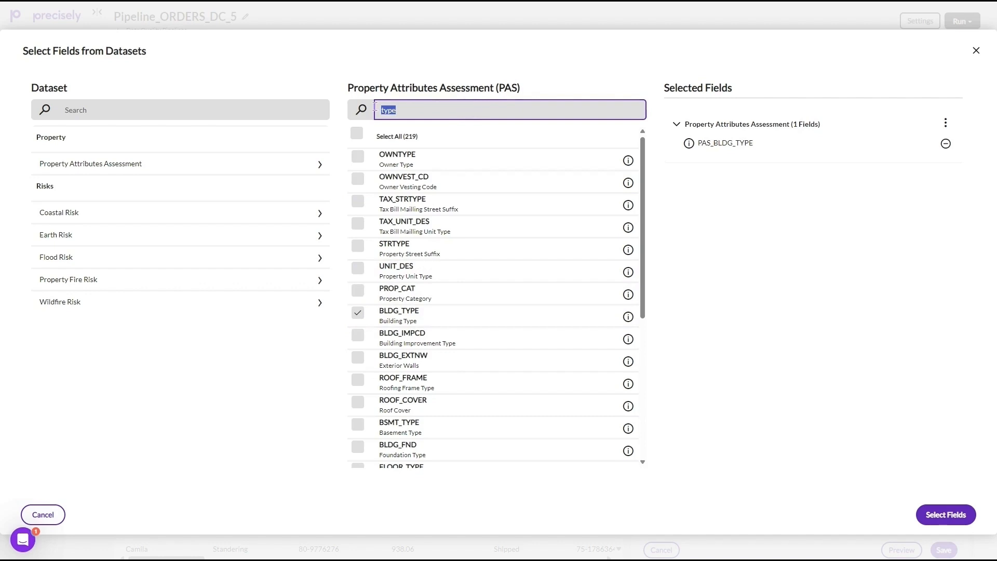
pyautogui.write('name')
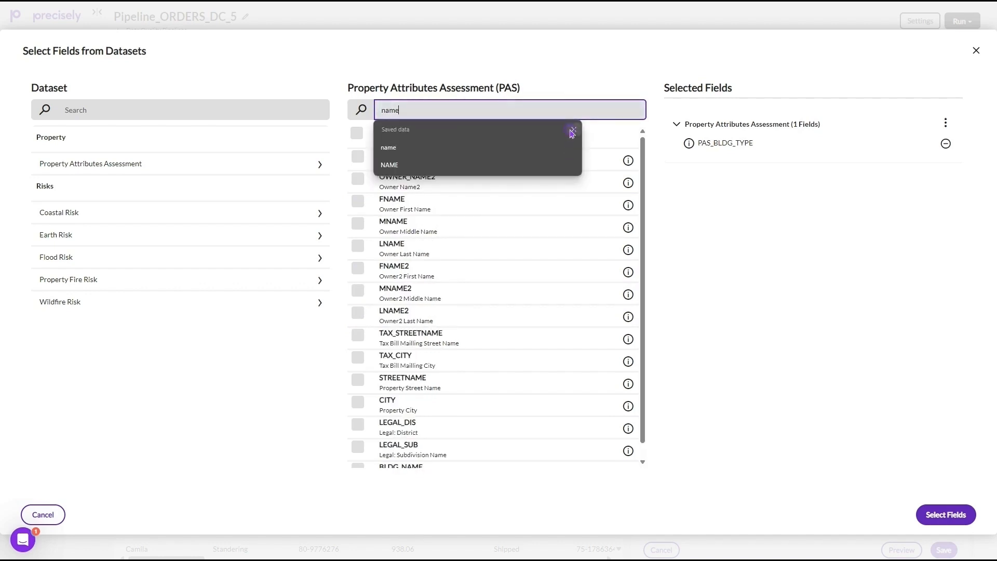
pyautogui.click(572, 134)
pyautogui.scroll(-1, 522, 223)
pyautogui.click(356, 455)
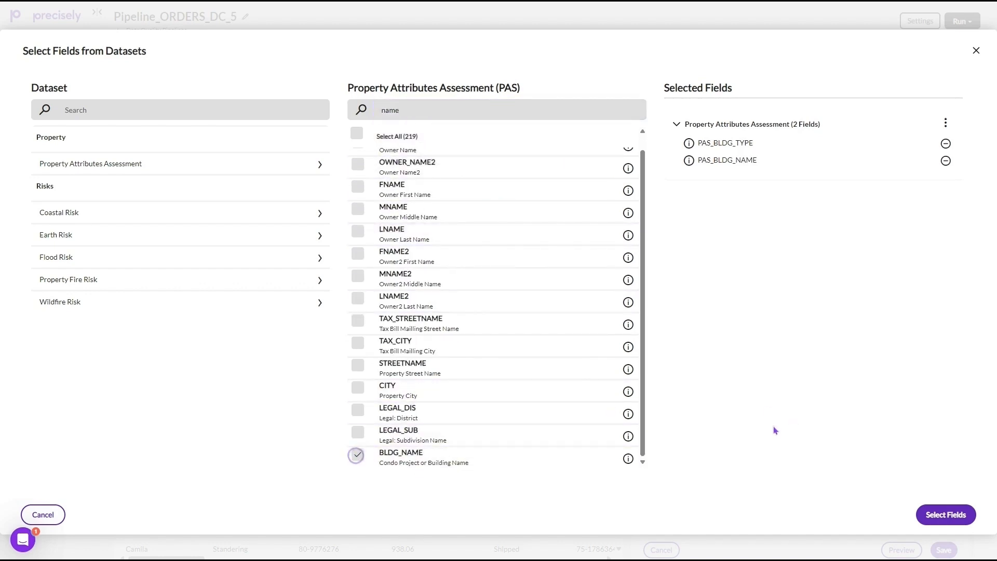
pyautogui.click(946, 515)
pyautogui.click(944, 550)
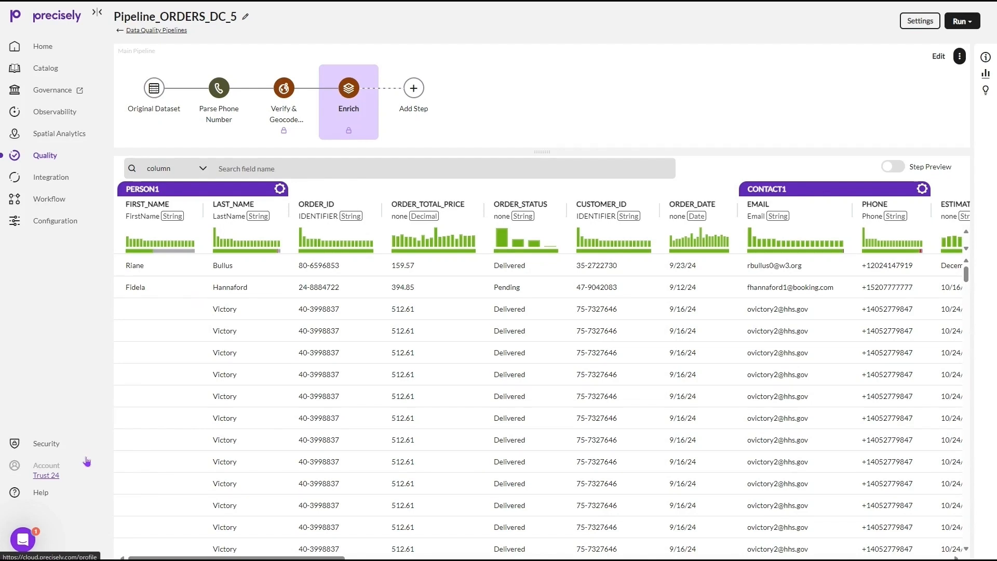
# Start creating an observer in Observability for all fields of the ORDERS_DC dataset and proceed to its observer rules
pyautogui.click(55, 111)
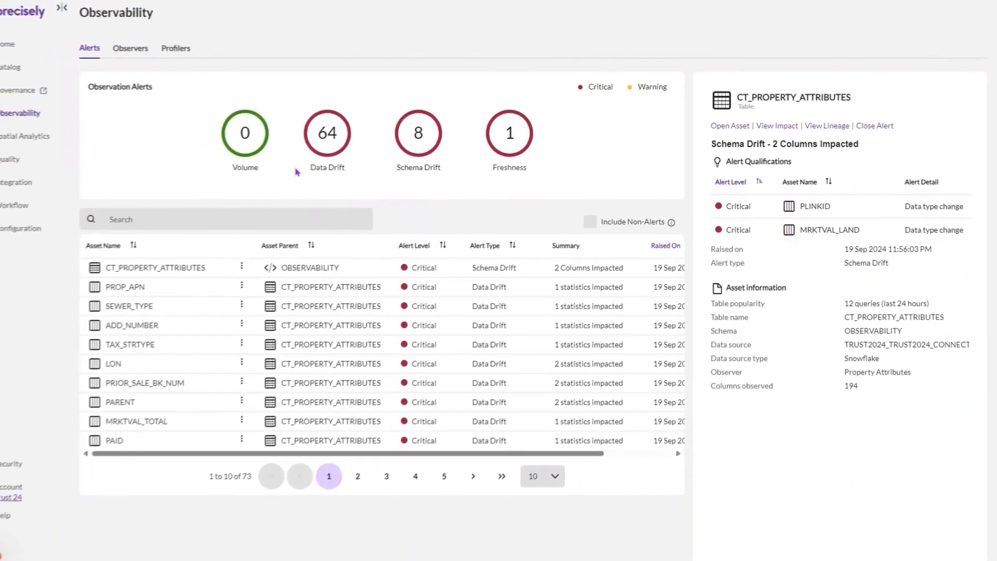
pyautogui.click(174, 58)
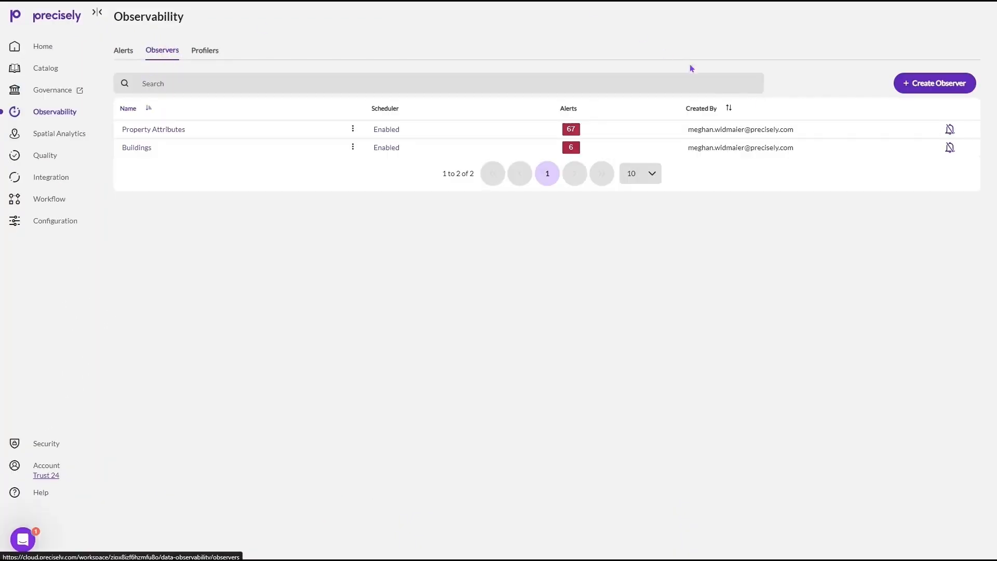
pyautogui.click(919, 85)
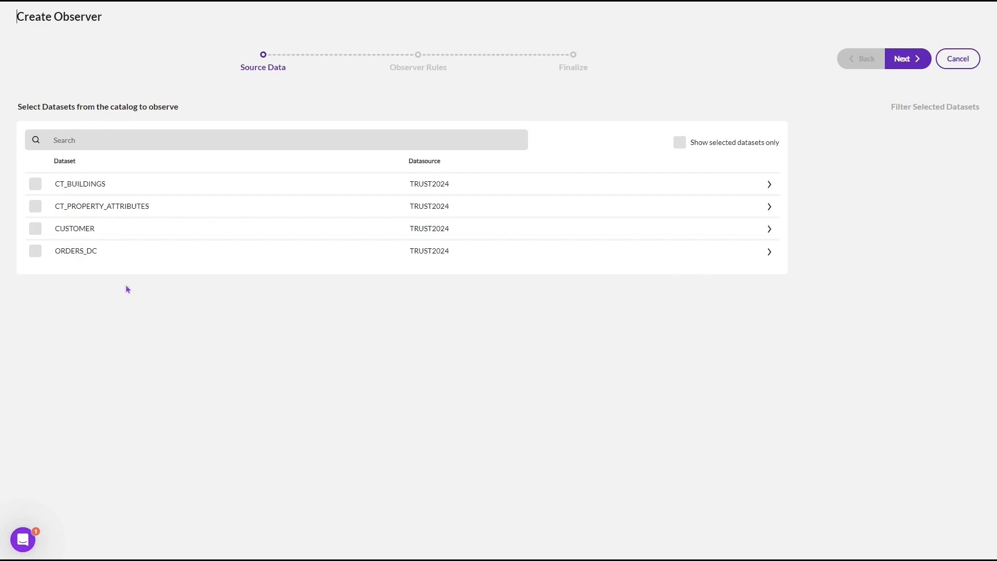
pyautogui.click(36, 251)
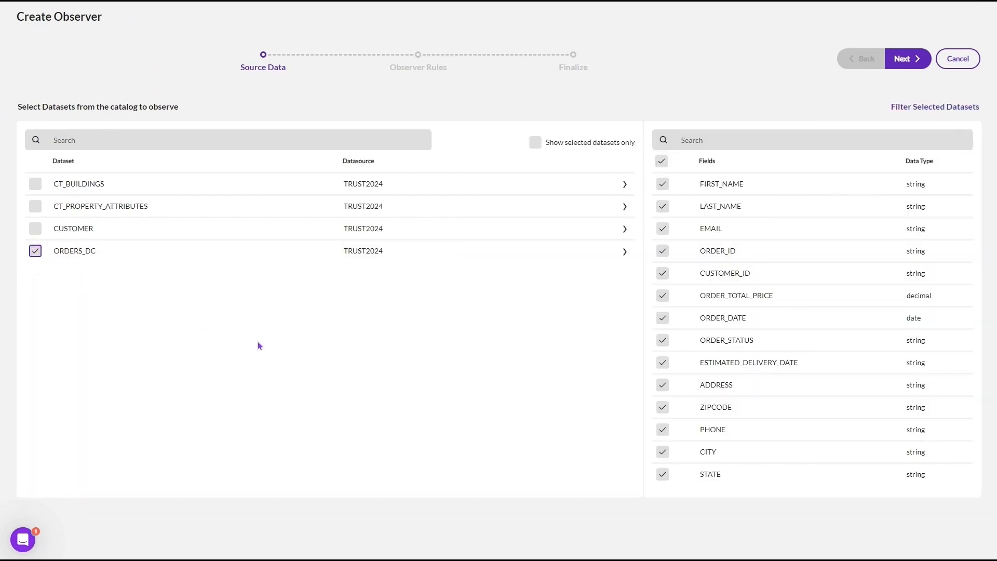
pyautogui.click(903, 59)
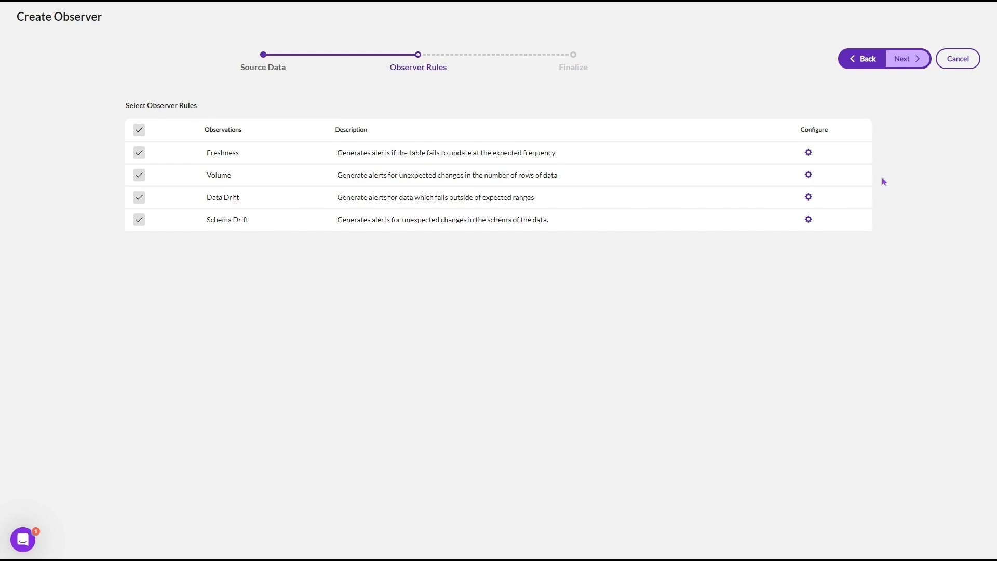
# Review the Data Drift rule configuration and the observer's schedule and notification options, and leave without saving the observer
pyautogui.click(809, 199)
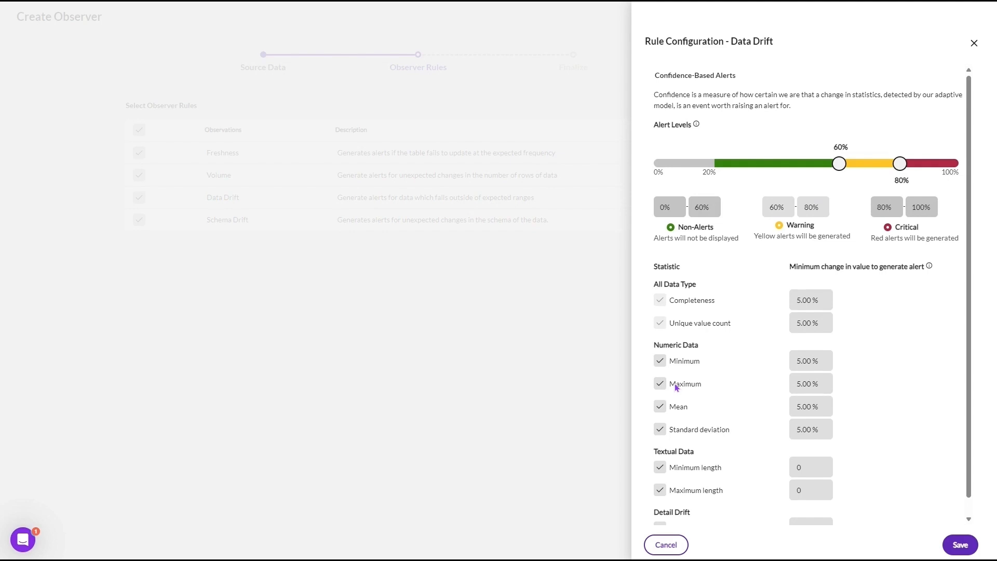
pyautogui.click(666, 544)
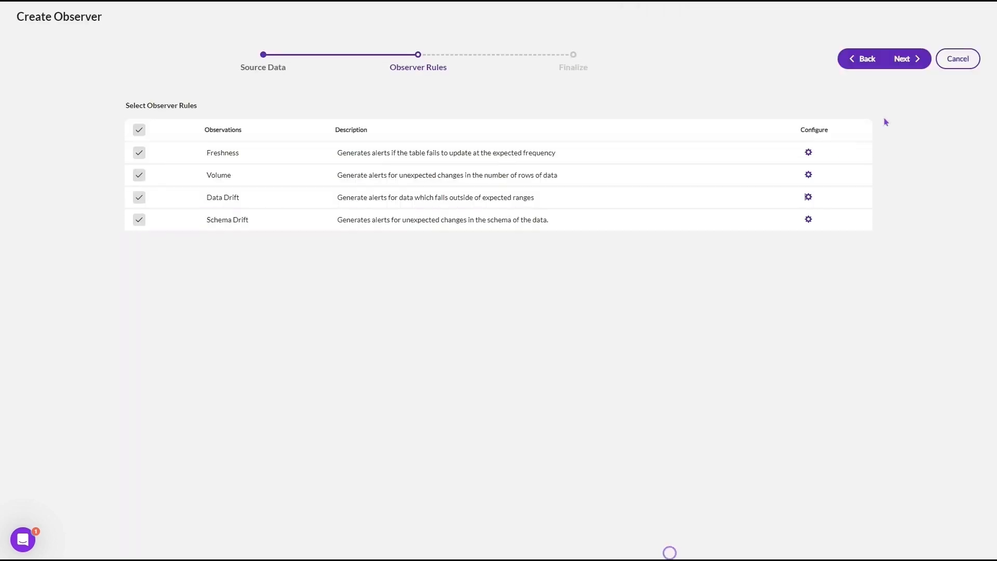
pyautogui.click(910, 59)
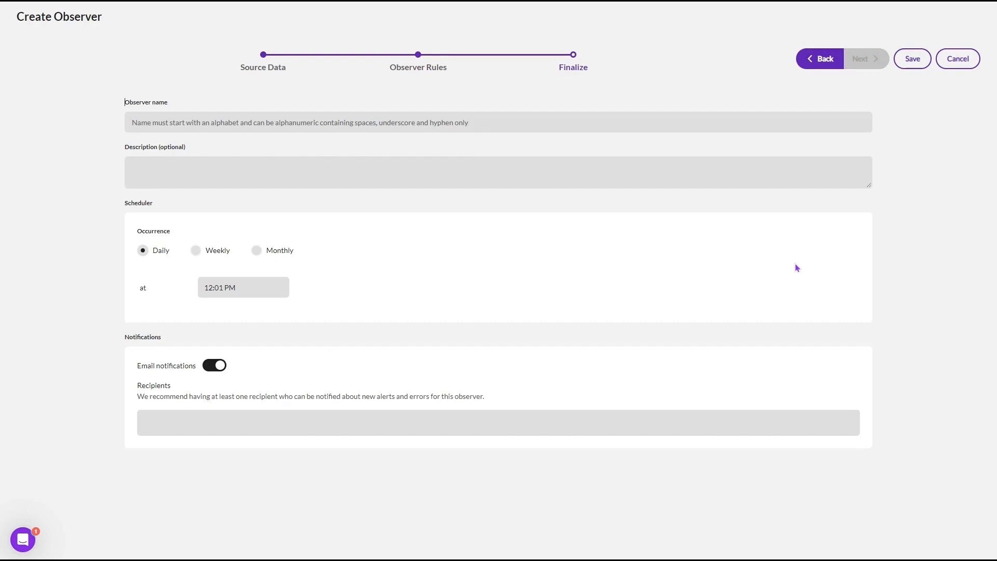
pyautogui.click(958, 59)
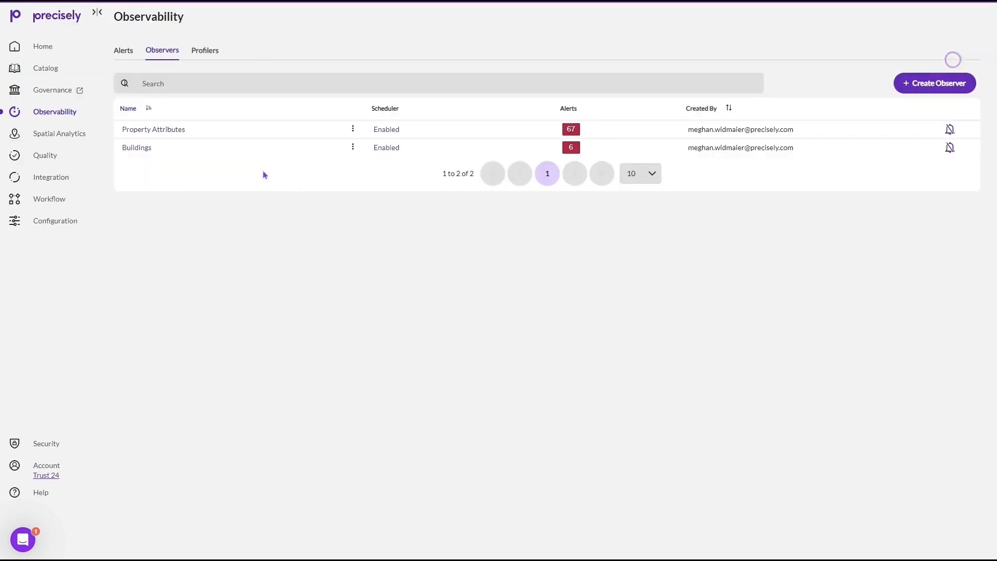
# View the Observability alerts and return to the Data Integrity Suite home page
pyautogui.click(124, 52)
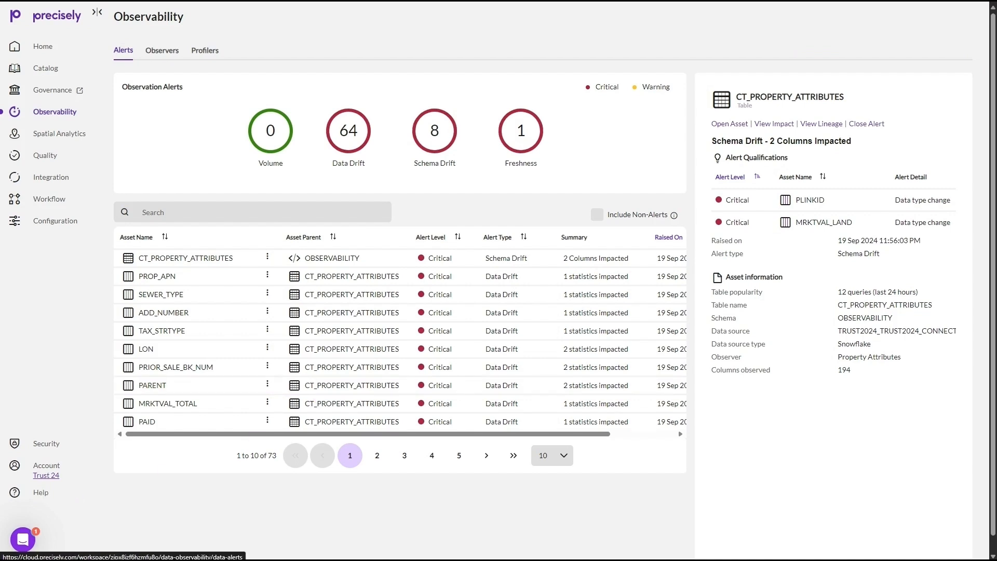
pyautogui.click(43, 47)
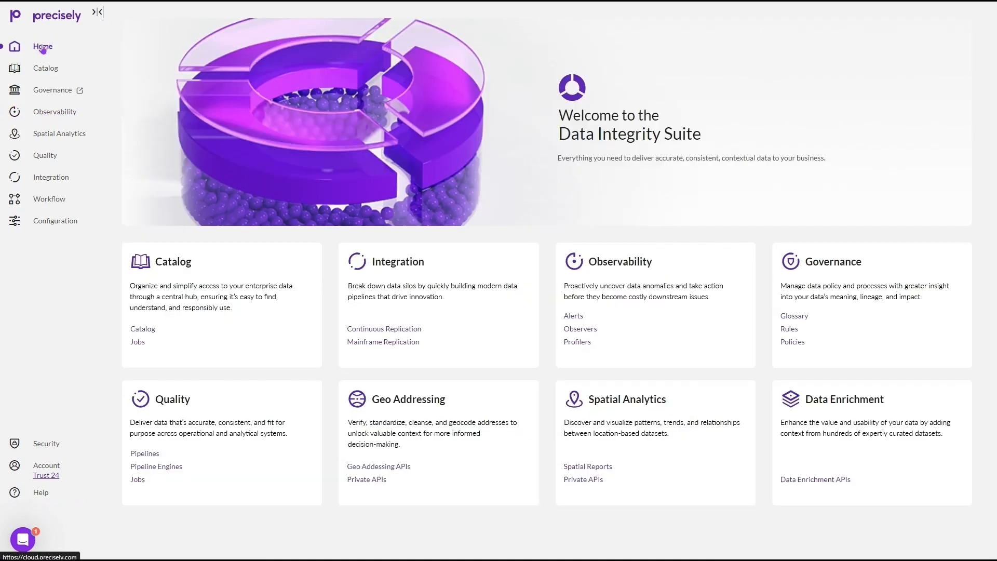